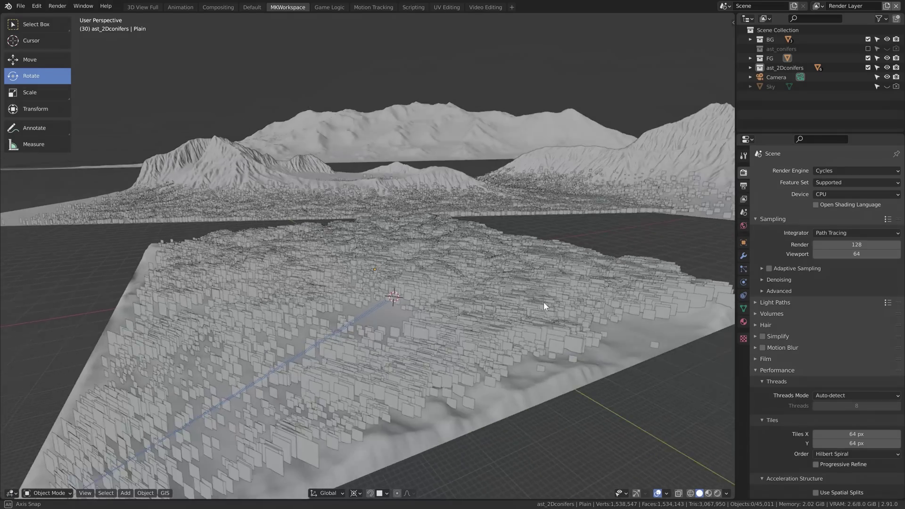
Step: Play the particle animation, unhide the shadows object and orbit around the mountain valley
{"action": "middle_click_drag", "start_coordinate": [544, 302], "coordinate": [576, 283]}
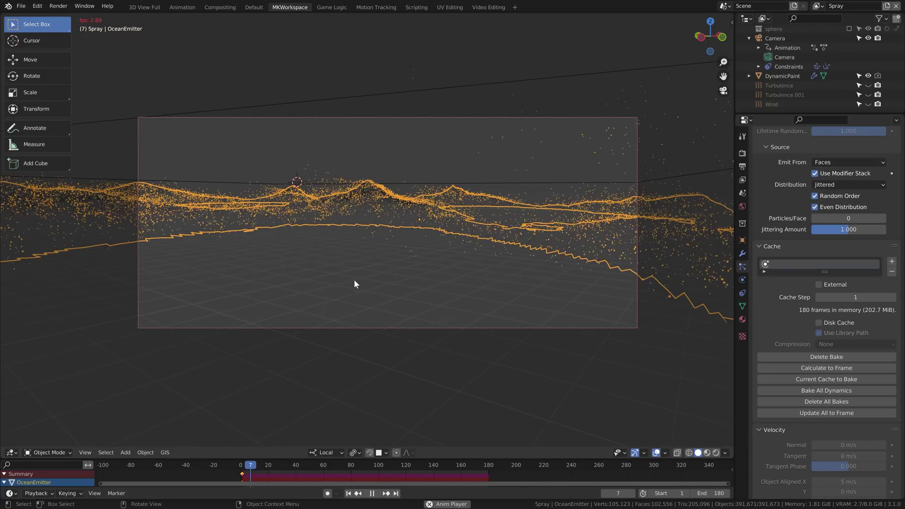
{"action": "key", "text": "space"}
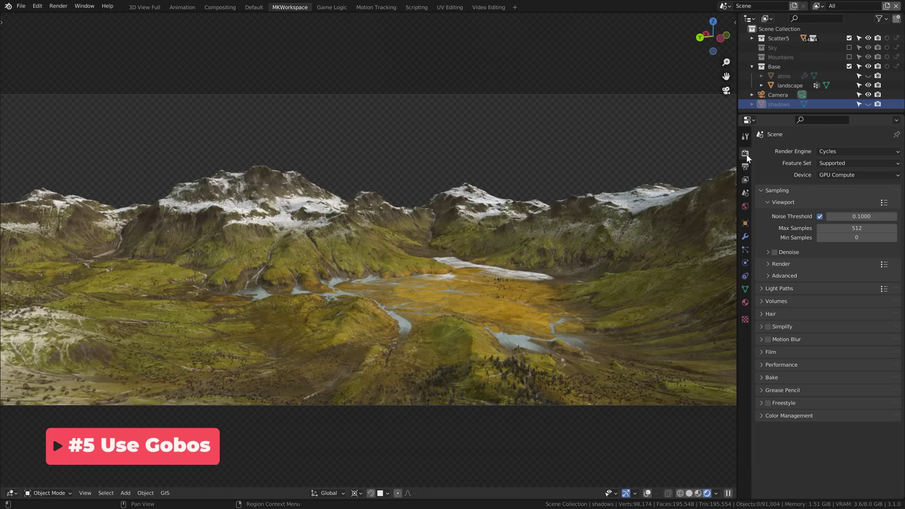
{"action": "left_click", "coordinate": [868, 104]}
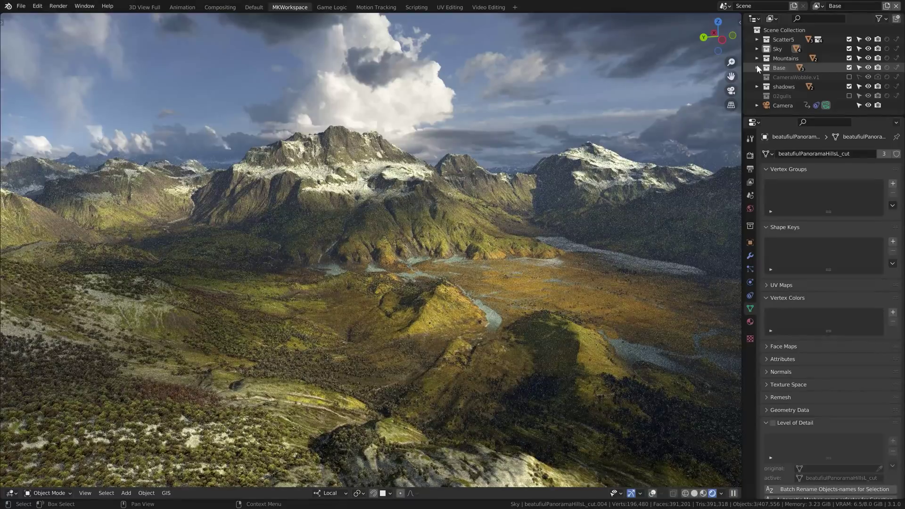
{"action": "middle_click_drag", "start_coordinate": [443, 206], "coordinate": [455, 220]}
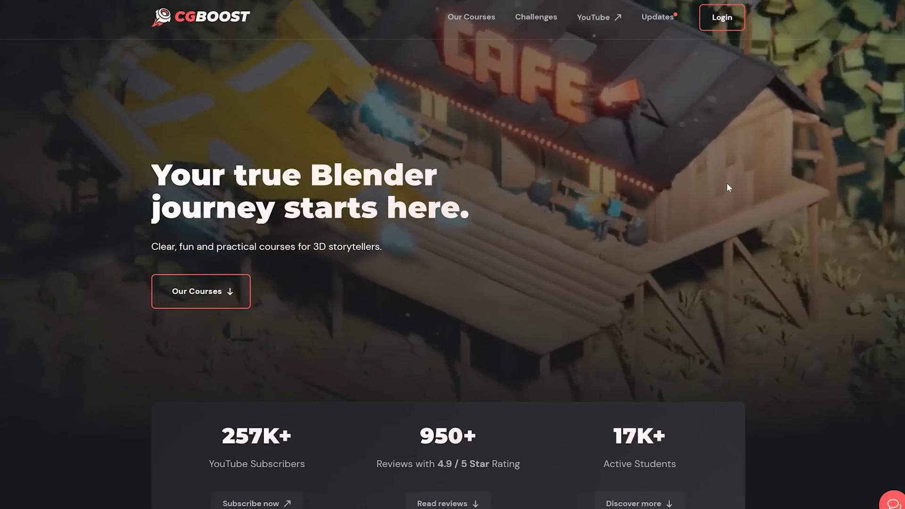
Step: Open the Master 3D Environments in Blender course and apply discount HBD22 for a $66.91 total
{"action": "scroll", "coordinate": [728, 188], "scroll_direction": "down", "scroll_amount": 10}
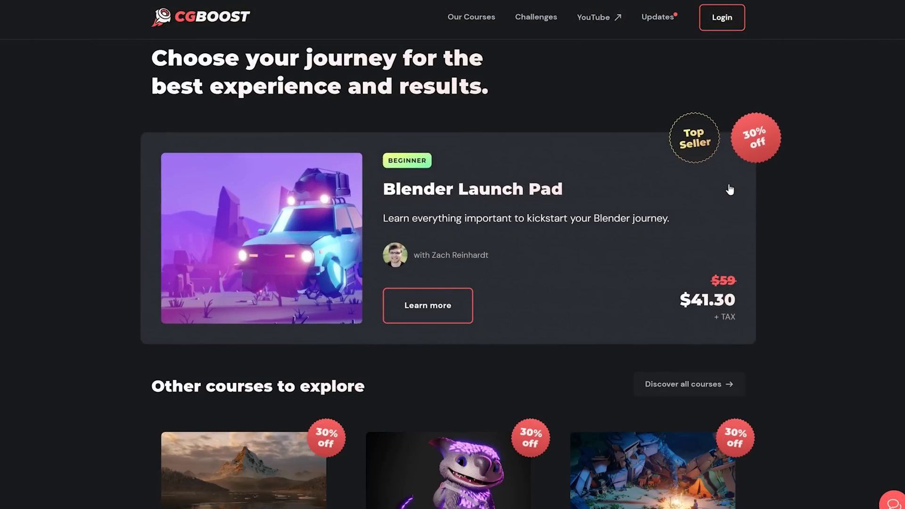
{"action": "scroll", "coordinate": [730, 190], "scroll_direction": "down", "scroll_amount": 5}
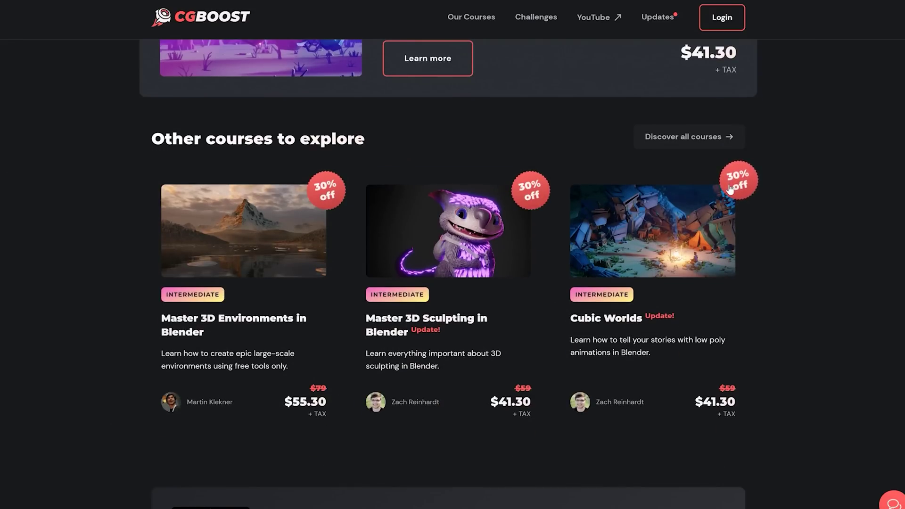
{"action": "left_click", "coordinate": [242, 228]}
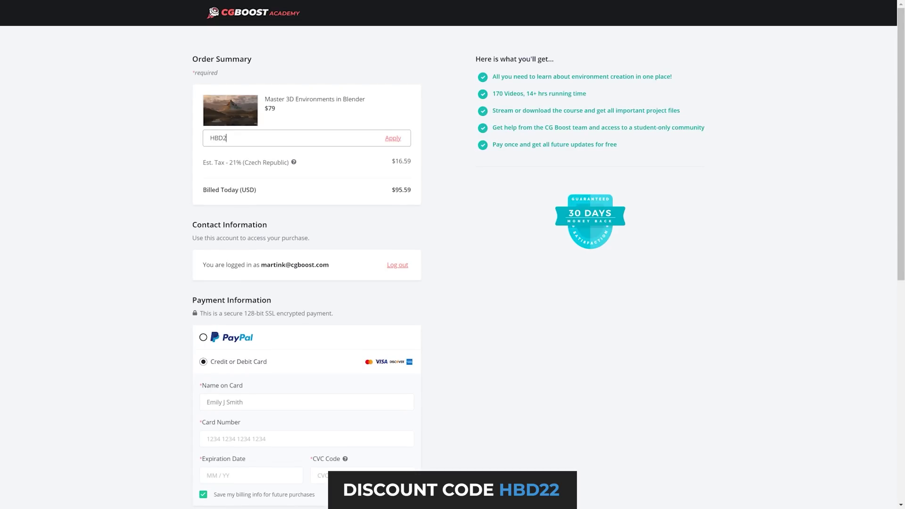
{"action": "left_click", "coordinate": [394, 139]}
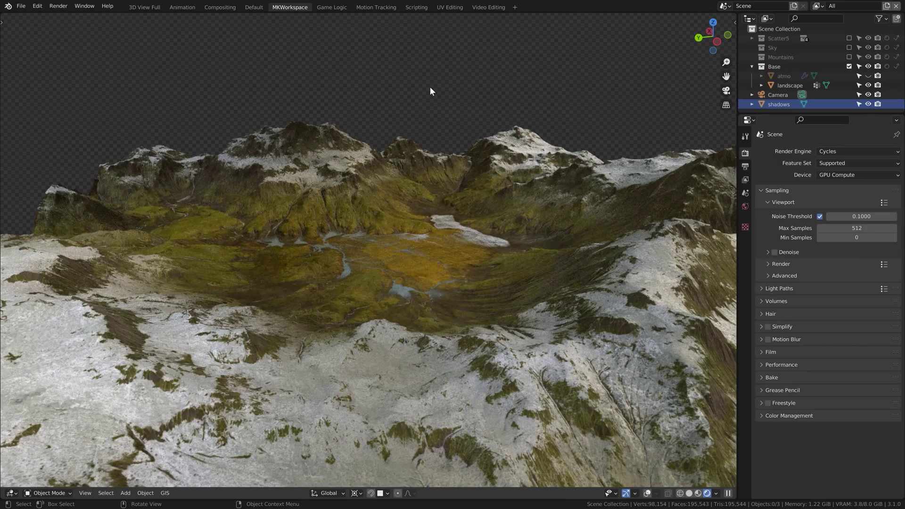
{"action": "middle_click_drag", "start_coordinate": [432, 85], "coordinate": [470, 82]}
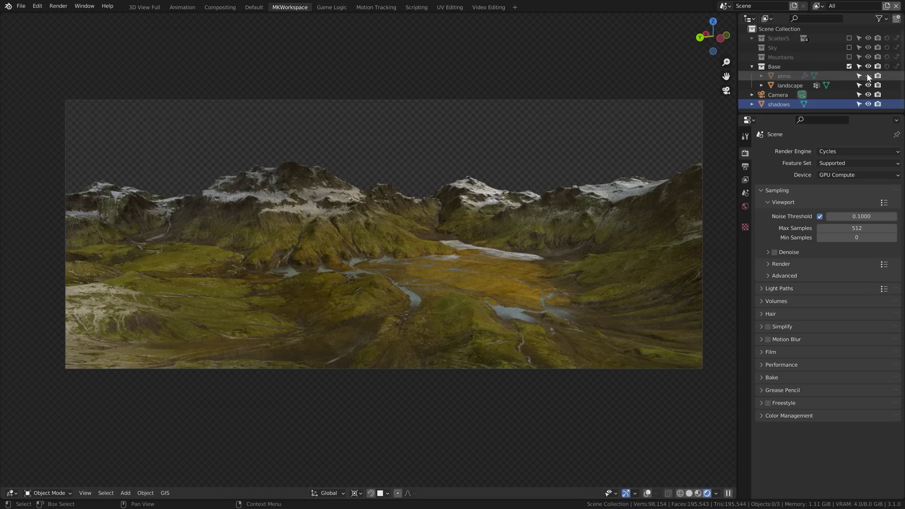
{"action": "left_click", "coordinate": [848, 56]}
{"action": "left_click", "coordinate": [848, 47]}
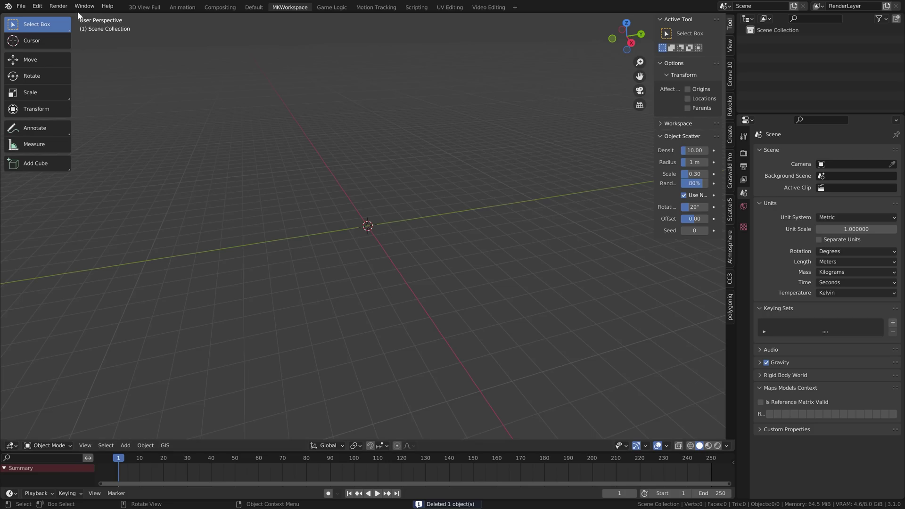
Step: Import the mesh2 terrain from FBX and scale it up to about 12411 m across
{"action": "left_click", "coordinate": [20, 6]}
{"action": "mouse_move", "coordinate": [51, 133]}
{"action": "left_click", "coordinate": [171, 220]}
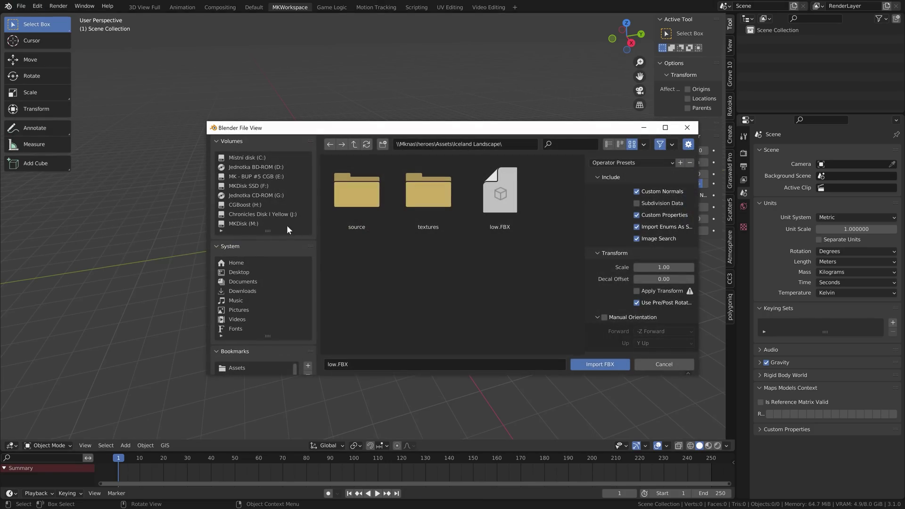
{"action": "double_click", "coordinate": [502, 204]}
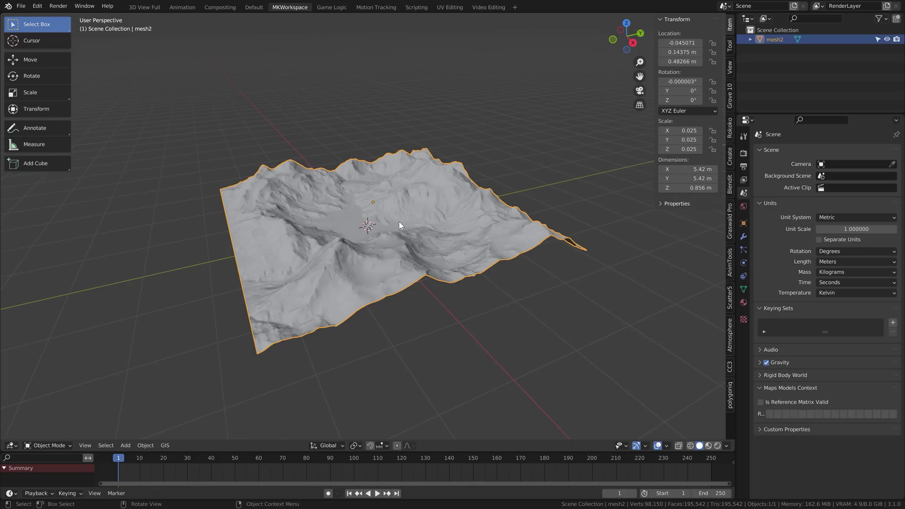
{"action": "key", "text": "s"}
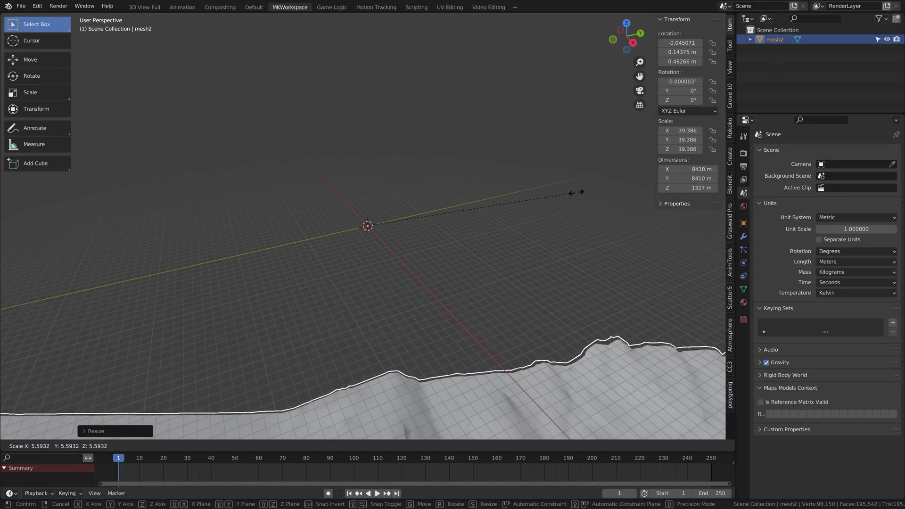
{"action": "left_click", "coordinate": [570, 192]}
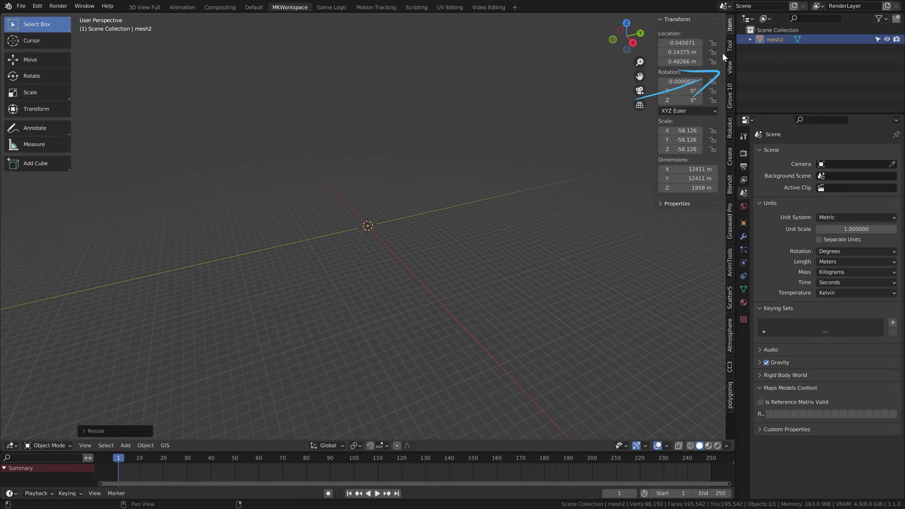
Step: Raise the view clip end to 100000 and adjust the camera clip end so the terrain shows
{"action": "left_click", "coordinate": [729, 67]}
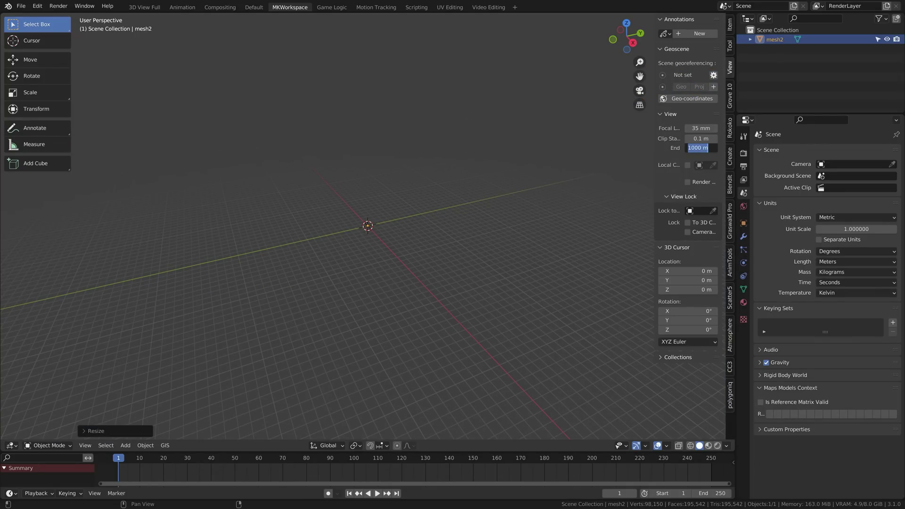
{"action": "type", "text": "100000"}
{"action": "key", "text": "Return"}
{"action": "middle_click_drag", "start_coordinate": [645, 136], "coordinate": [423, 238]}
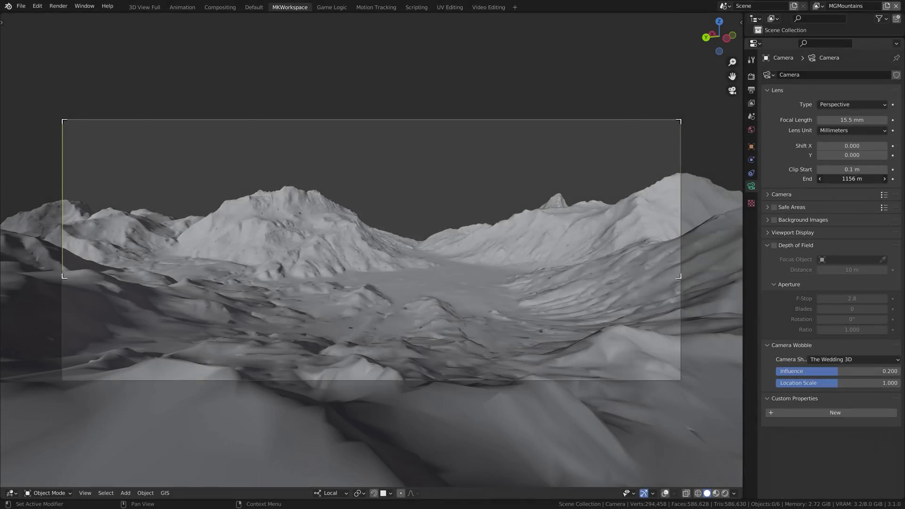
{"action": "left_click", "coordinate": [851, 178]}
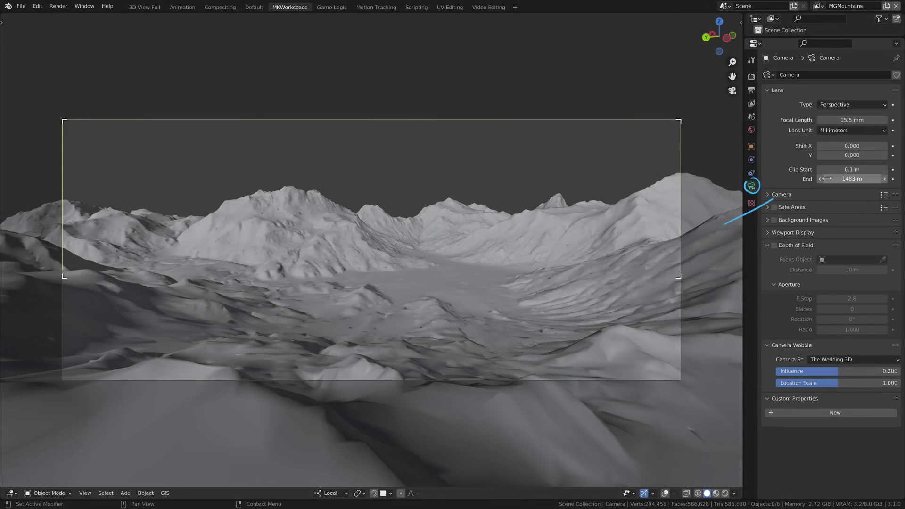
{"action": "type", "text": "10000"}
{"action": "key", "text": "Return"}
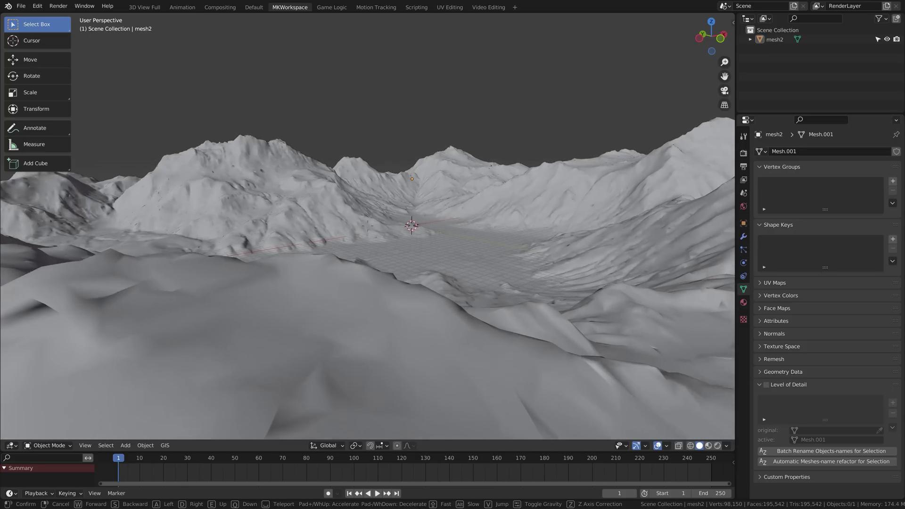
Step: Walk to a viewpoint over the terrain, add a camera and look through it
{"action": "key", "text": "w"}
{"action": "left_click", "coordinate": [368, 226]}
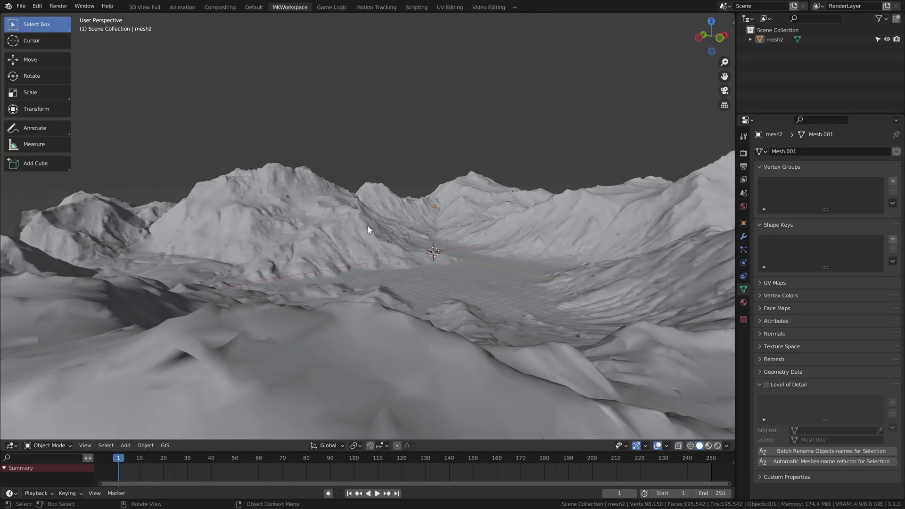
{"action": "key", "text": "shift+a"}
{"action": "left_click", "coordinate": [360, 261]}
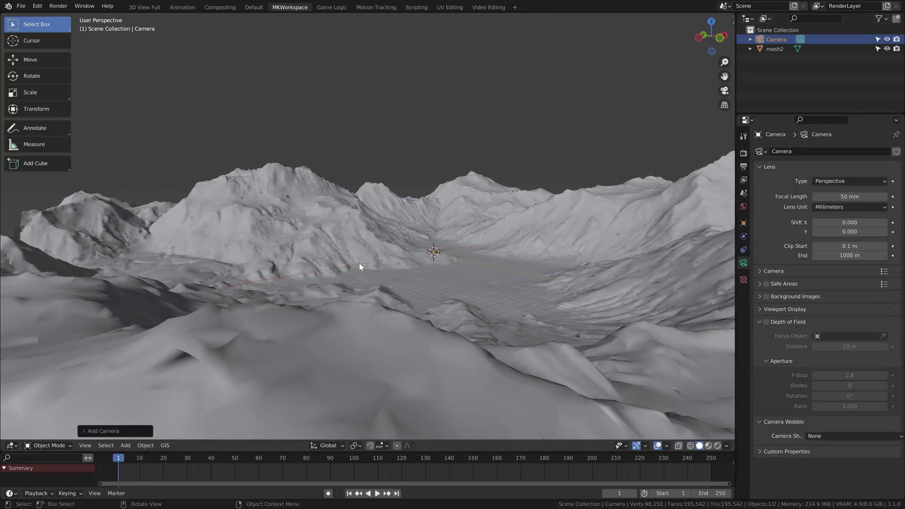
{"action": "key", "text": "KP_0"}
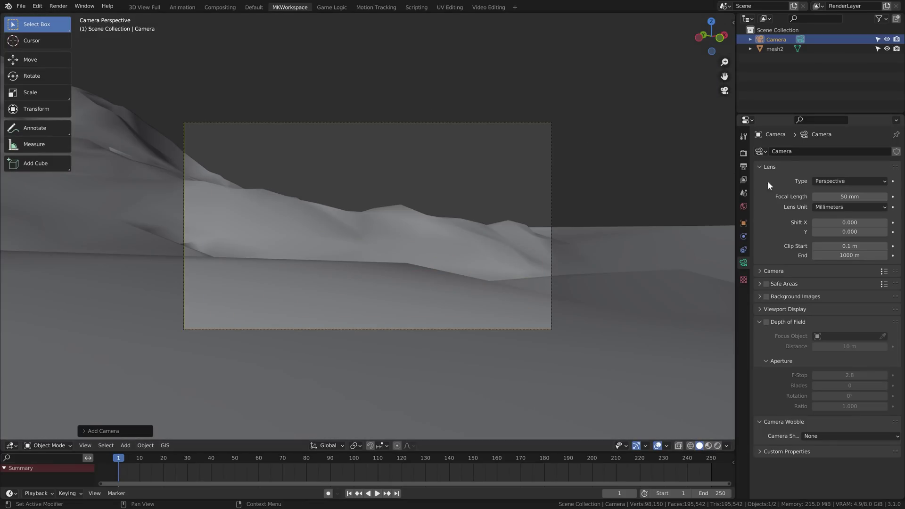
Step: Set the render resolution width to 2560 px
{"action": "left_click", "coordinate": [743, 166]}
{"action": "left_click", "coordinate": [856, 164]}
{"action": "type", "text": "2560"}
{"action": "key", "text": "Return"}
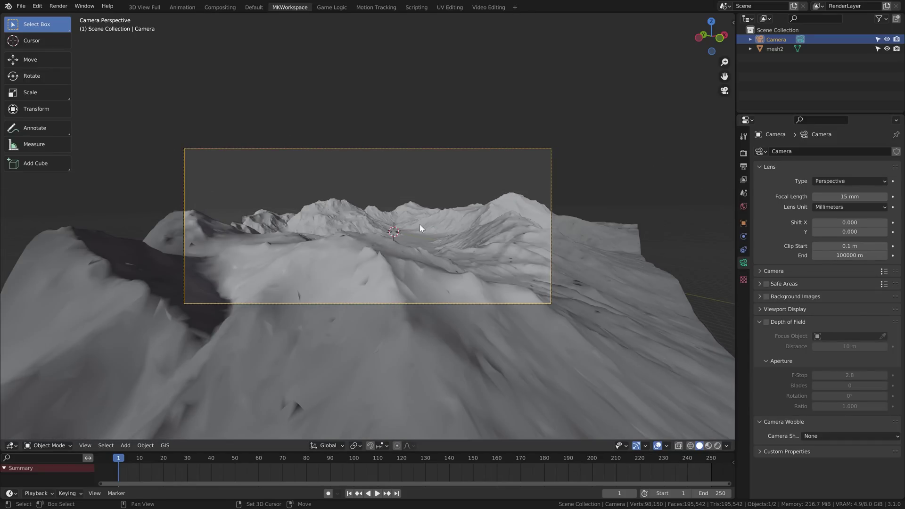
Step: Walk the camera forward to frame the mountains, then select the mesh2 terrain
{"action": "key", "text": "shift+grave"}
{"action": "key", "text": "w"}
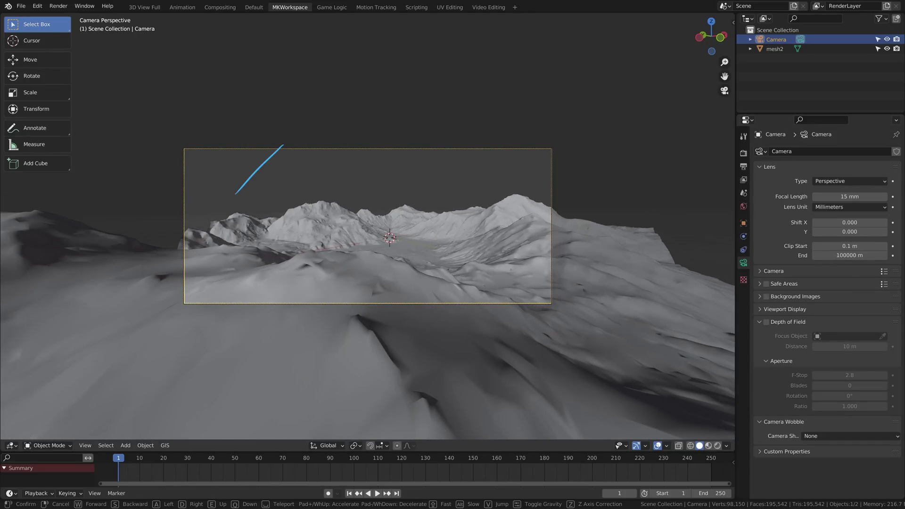
{"action": "left_click", "coordinate": [367, 226]}
{"action": "left_click", "coordinate": [324, 228]}
{"action": "left_click", "coordinate": [759, 384]}
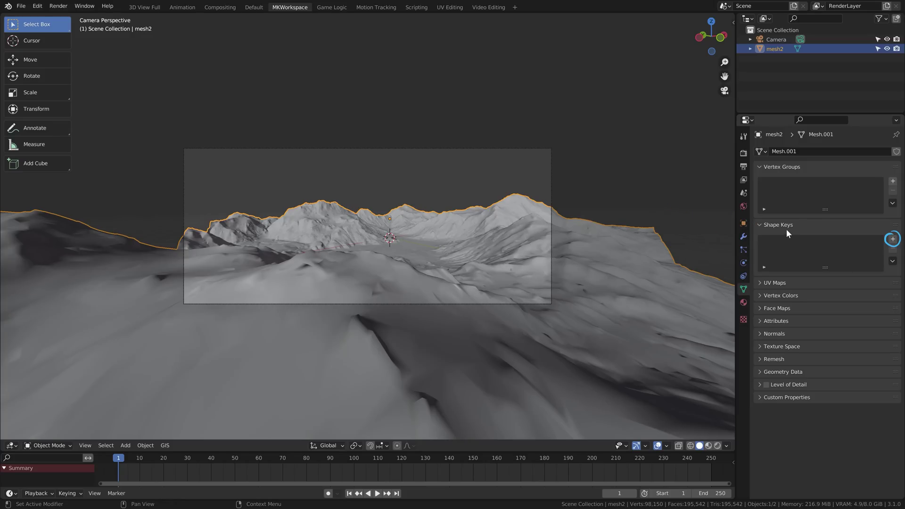
Step: Add Basis and Key 1 shape keys, then push a terrain vertex along X with proportional editing
{"action": "left_click", "coordinate": [892, 239]}
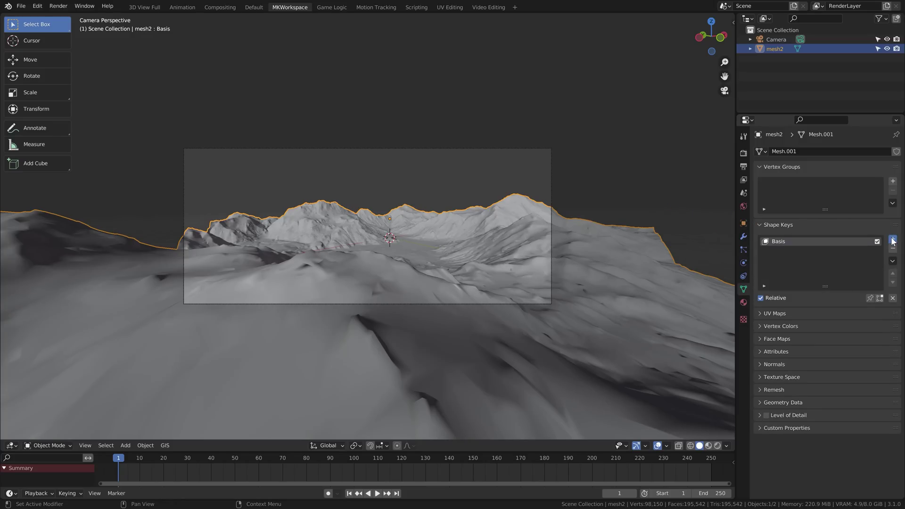
{"action": "left_click", "coordinate": [892, 239]}
{"action": "key", "text": "Tab"}
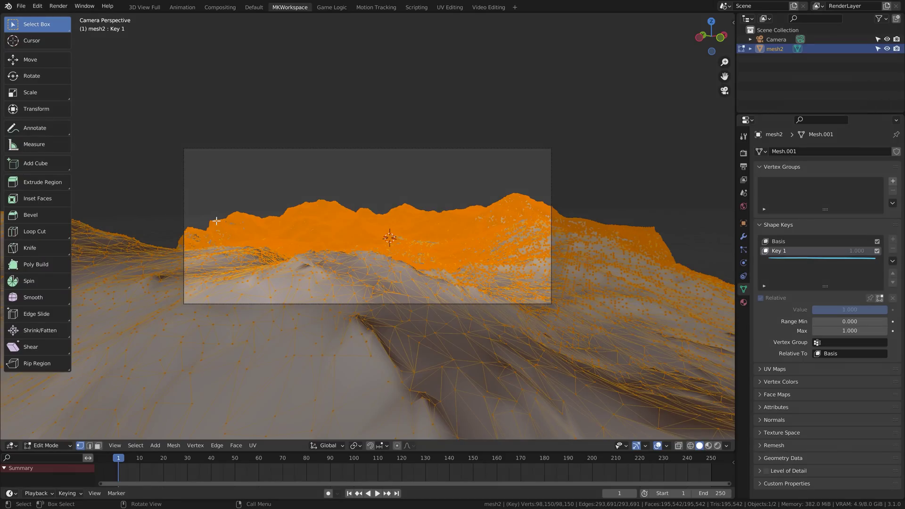
{"action": "left_click", "coordinate": [210, 221]}
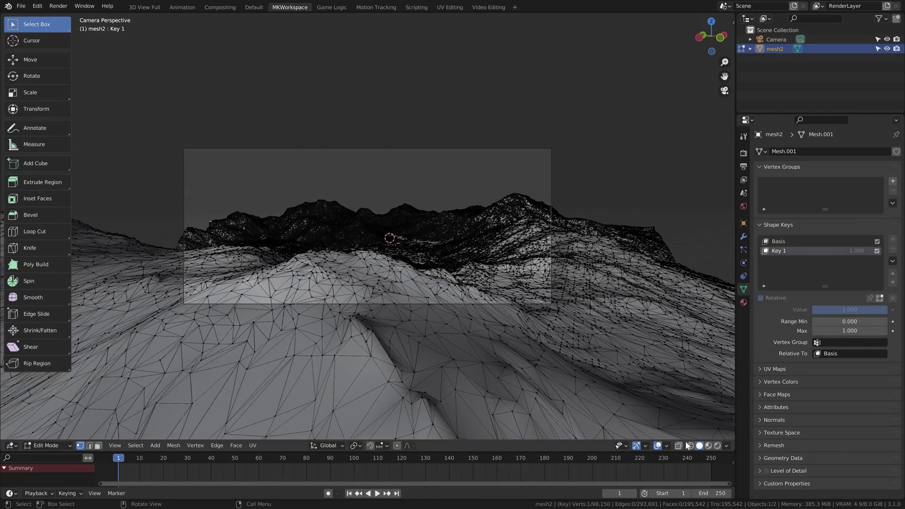
{"action": "key", "text": "g"}
{"action": "key", "text": "x"}
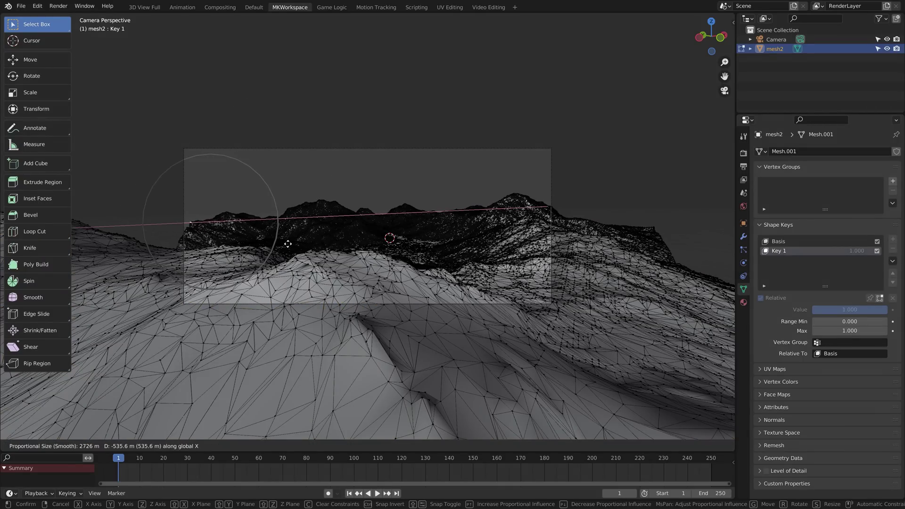
{"action": "left_click", "coordinate": [278, 243]}
{"action": "key", "text": "Tab"}
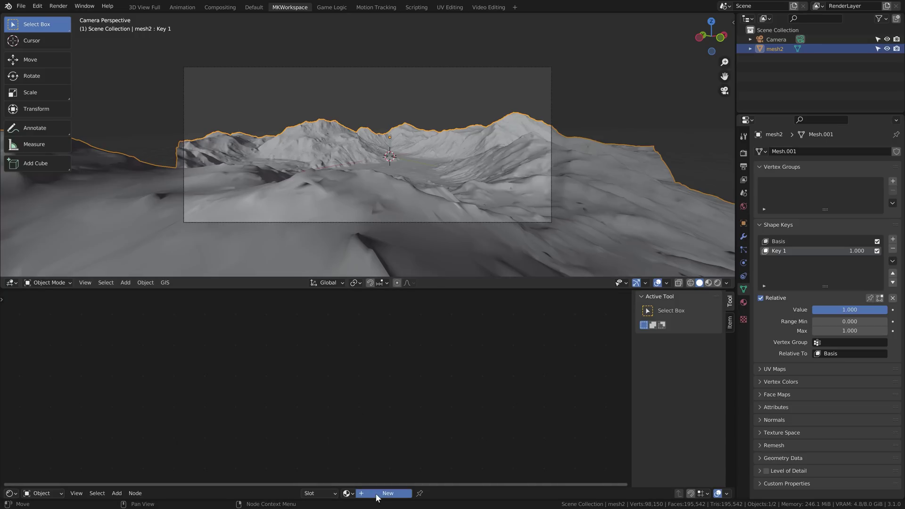
Step: Give the terrain a new material textured with color_4kVar.jpg and preview it rendered
{"action": "left_click", "coordinate": [358, 493]}
{"action": "scroll", "coordinate": [337, 367], "scroll_direction": "up", "scroll_amount": 2}
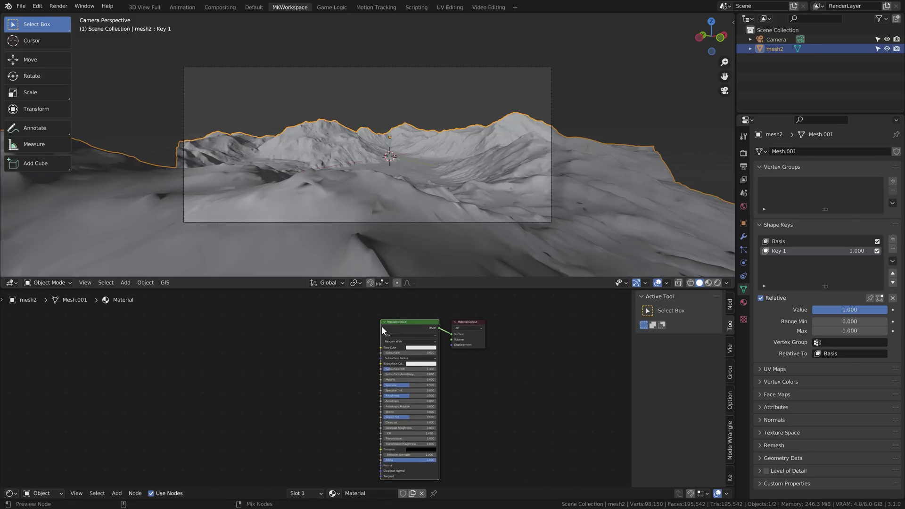
{"action": "key", "text": "ctrl+shift+t"}
{"action": "double_click", "coordinate": [485, 250]}
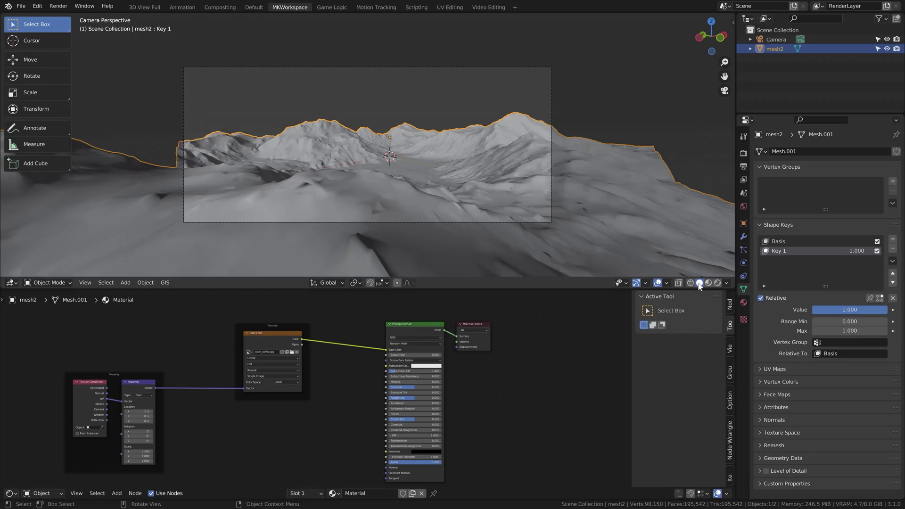
{"action": "left_click", "coordinate": [717, 282]}
Step: Light the world with a sunrise.exr environment texture through mapping nodes on the Background
{"action": "left_click", "coordinate": [41, 493]}
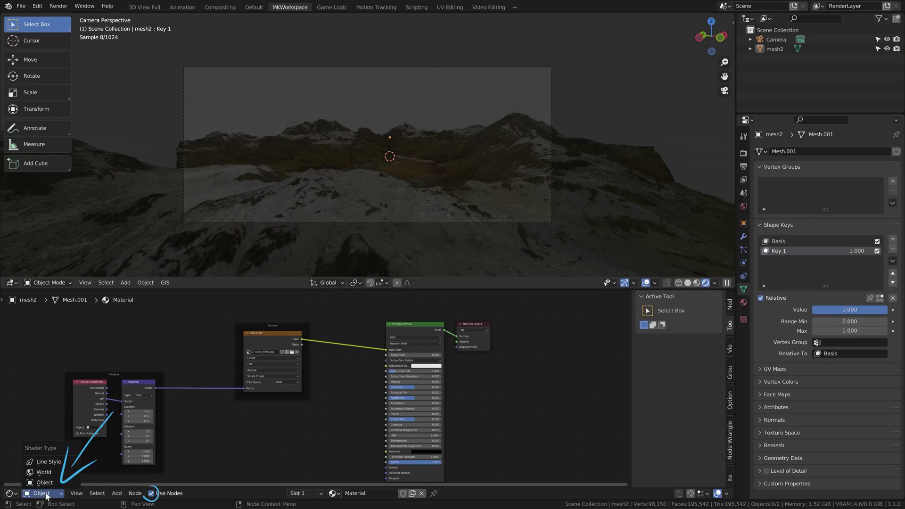
{"action": "left_click", "coordinate": [35, 481]}
{"action": "scroll", "coordinate": [366, 368], "scroll_direction": "up", "scroll_amount": 2}
{"action": "middle_click_drag", "start_coordinate": [367, 363], "coordinate": [347, 389]}
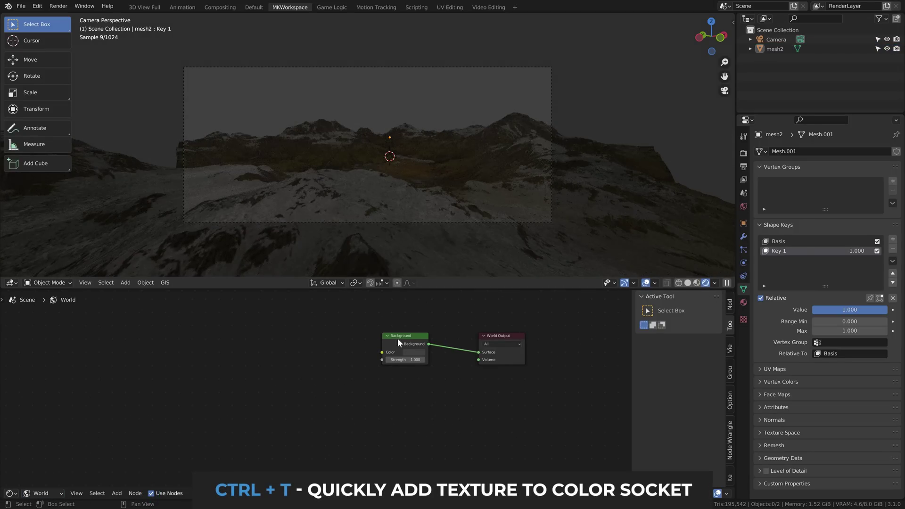
{"action": "left_click", "coordinate": [397, 341]}
{"action": "key", "text": "ctrl+t"}
{"action": "left_click_drag", "start_coordinate": [365, 337], "coordinate": [280, 343]}
{"action": "left_click", "coordinate": [285, 359]}
{"action": "left_click", "coordinate": [637, 202]}
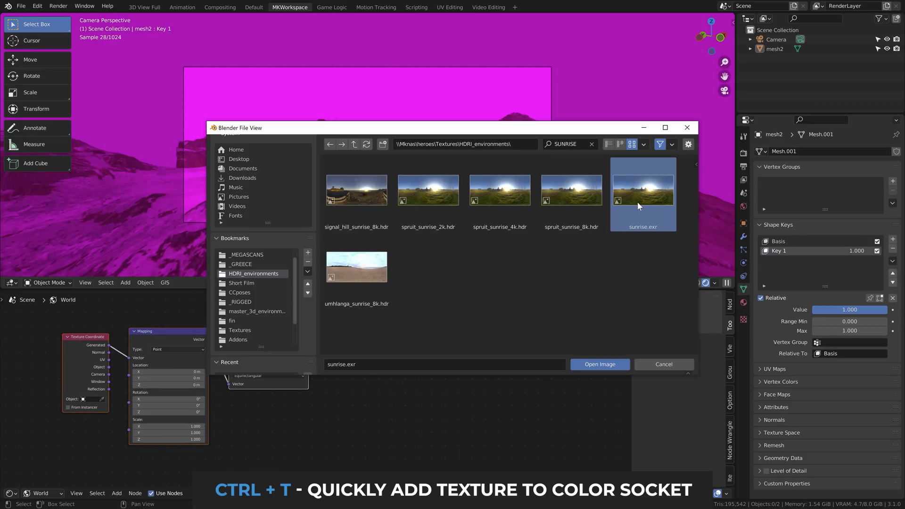
{"action": "double_click", "coordinate": [637, 203]}
Step: Rotate the sunrise HDRI by setting the Mapping Z rotation to 90° and fine-tuning it
{"action": "double_click", "coordinate": [179, 411]}
{"action": "type", "text": "90"}
{"action": "key", "text": "Return"}
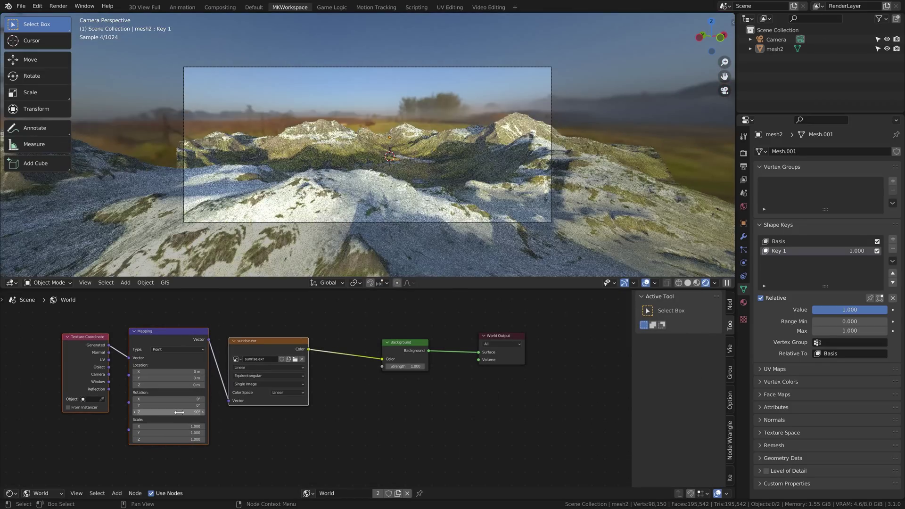
{"action": "left_click_drag", "start_coordinate": [179, 385], "coordinate": [164, 385]}
{"action": "left_click_drag", "start_coordinate": [179, 412], "coordinate": [89, 412]}
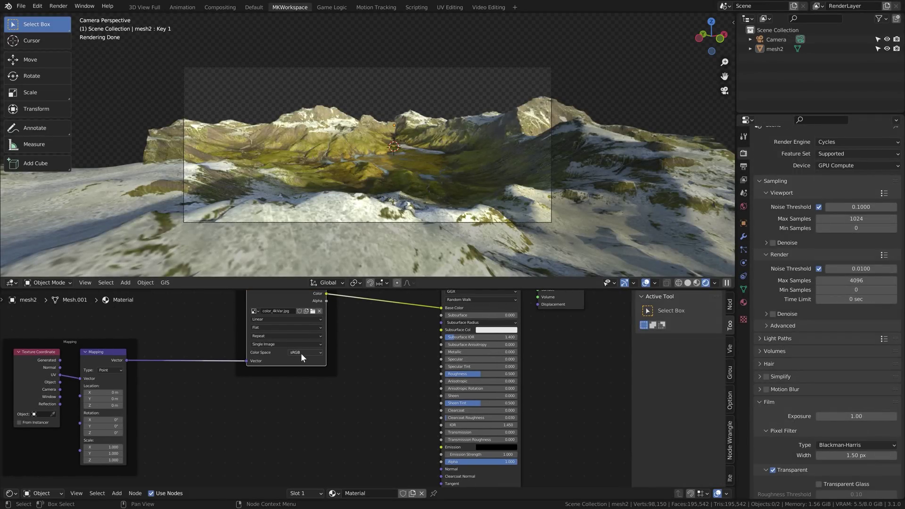
Step: Duplicate the terrain image node, load water.bmp into it and link it to Specular
{"action": "key", "text": "ctrl+shift+d"}
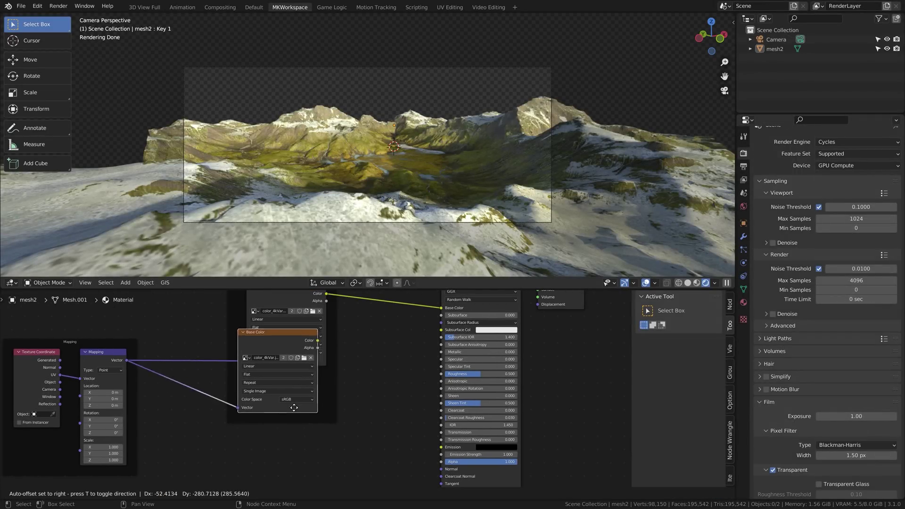
{"action": "left_click", "coordinate": [313, 416]}
{"action": "left_click", "coordinate": [313, 415]}
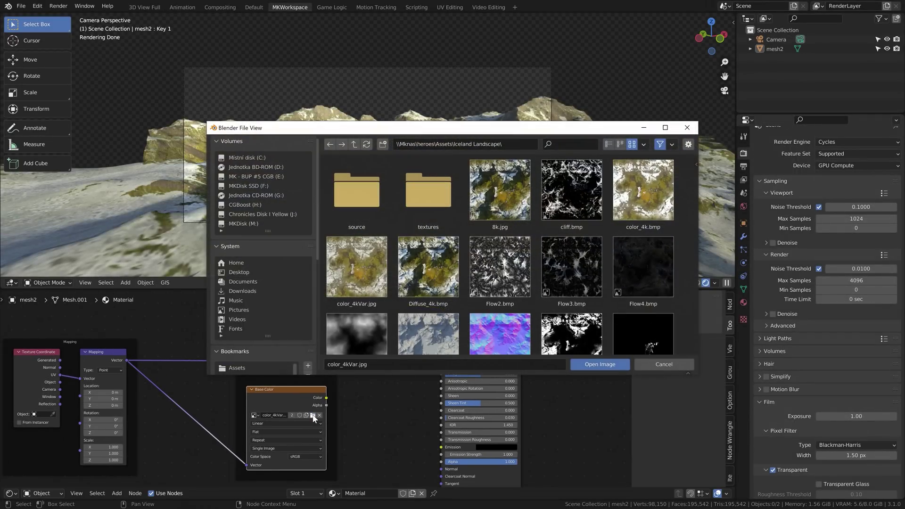
{"action": "scroll", "coordinate": [639, 290], "scroll_direction": "down", "scroll_amount": 2}
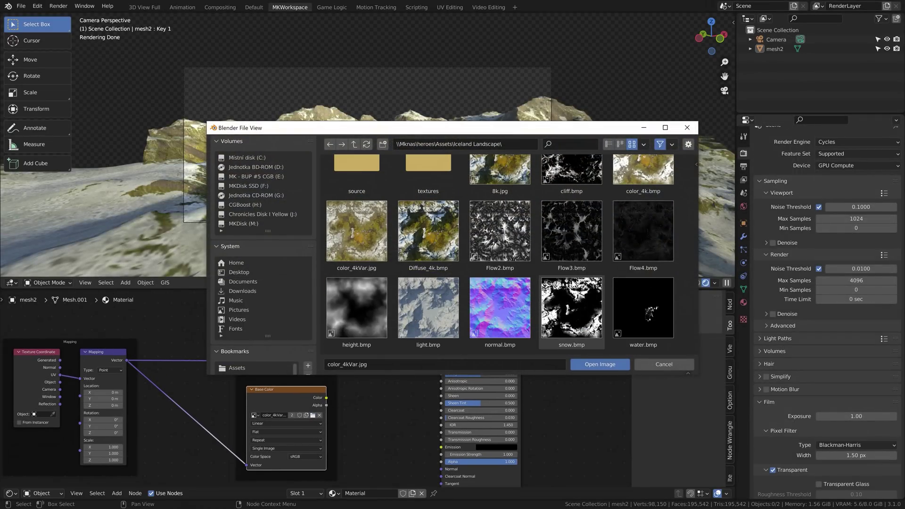
{"action": "double_click", "coordinate": [646, 307]}
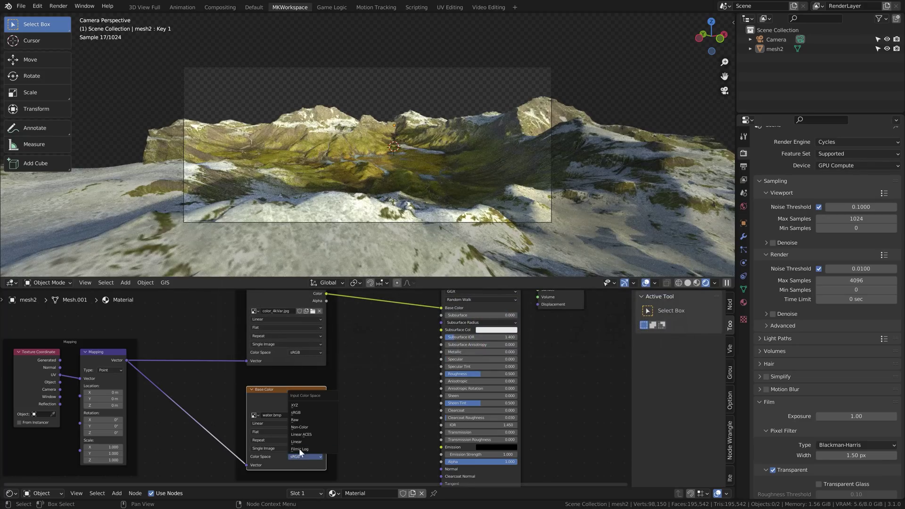
{"action": "left_click_drag", "start_coordinate": [326, 397], "coordinate": [442, 359]}
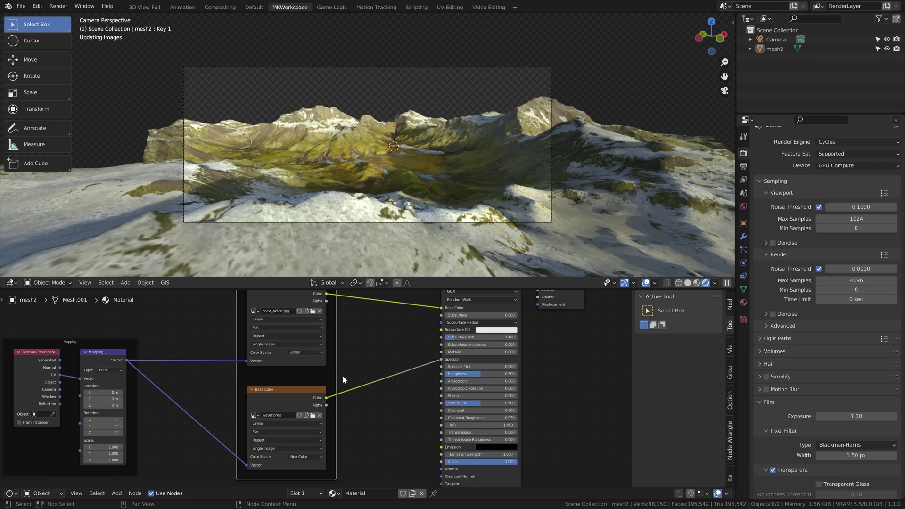
{"action": "key", "text": "ctrl+z"}
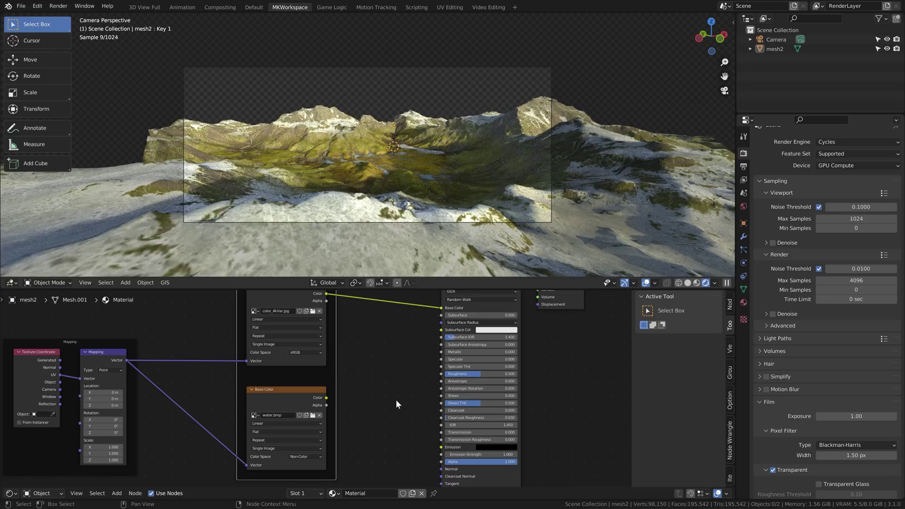
{"action": "left_click_drag", "start_coordinate": [326, 397], "coordinate": [441, 359]}
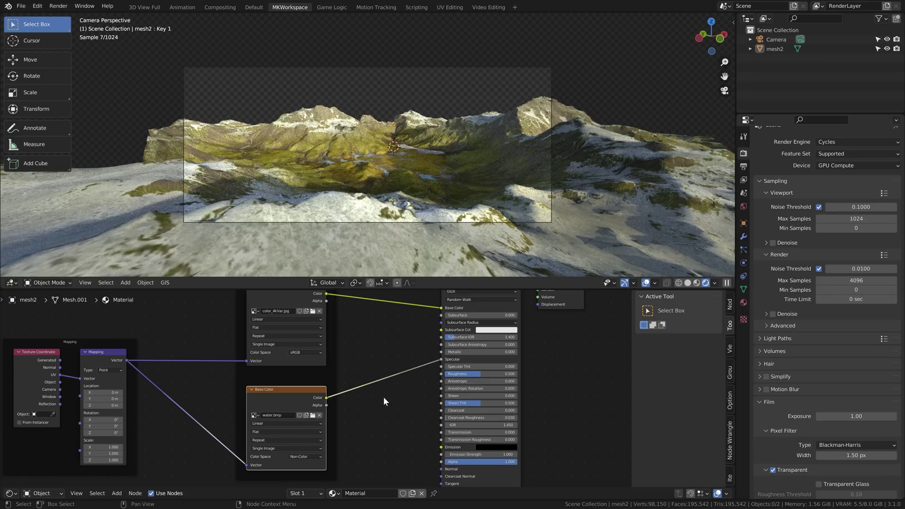
{"action": "middle_click_drag", "start_coordinate": [383, 401], "coordinate": [397, 350]}
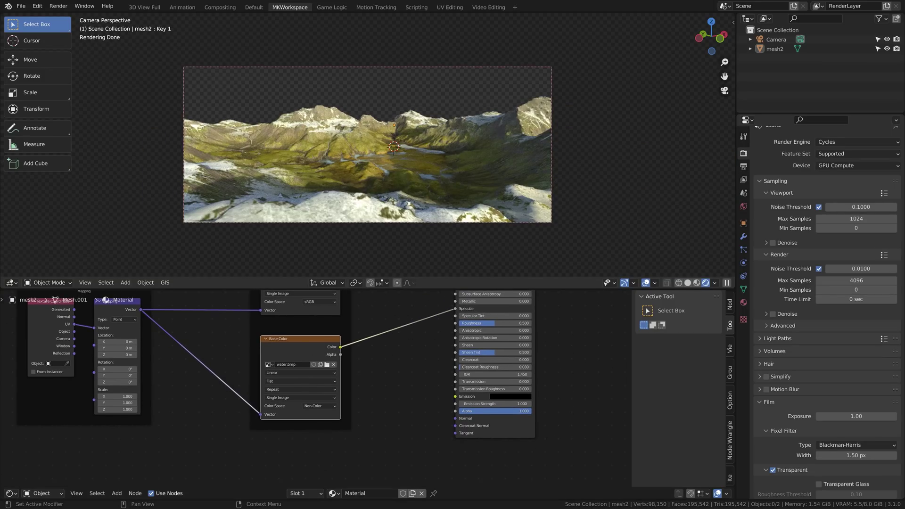
Step: Load snow.bmp into another copy and combine it with the water mask via a Screen MixRGB
{"action": "key", "text": "ctrl+shift+d"}
{"action": "left_click", "coordinate": [286, 437]}
{"action": "left_click", "coordinate": [324, 449]}
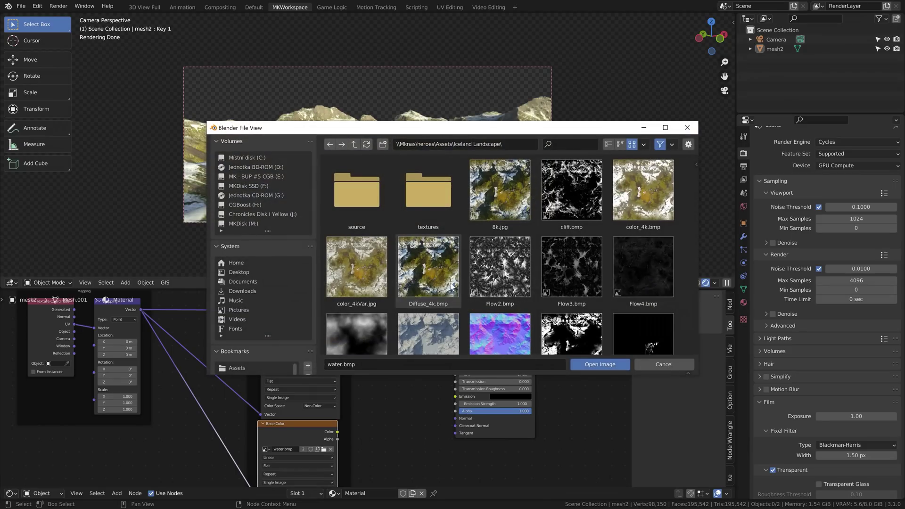
{"action": "scroll", "coordinate": [622, 306], "scroll_direction": "down", "scroll_amount": 2}
{"action": "double_click", "coordinate": [572, 308]}
{"action": "left_click_drag", "start_coordinate": [338, 431], "coordinate": [384, 336]}
{"action": "type", "text": "Mi"}
{"action": "key", "text": "Return"}
{"action": "left_click", "coordinate": [398, 338]}
{"action": "left_click", "coordinate": [398, 339]}
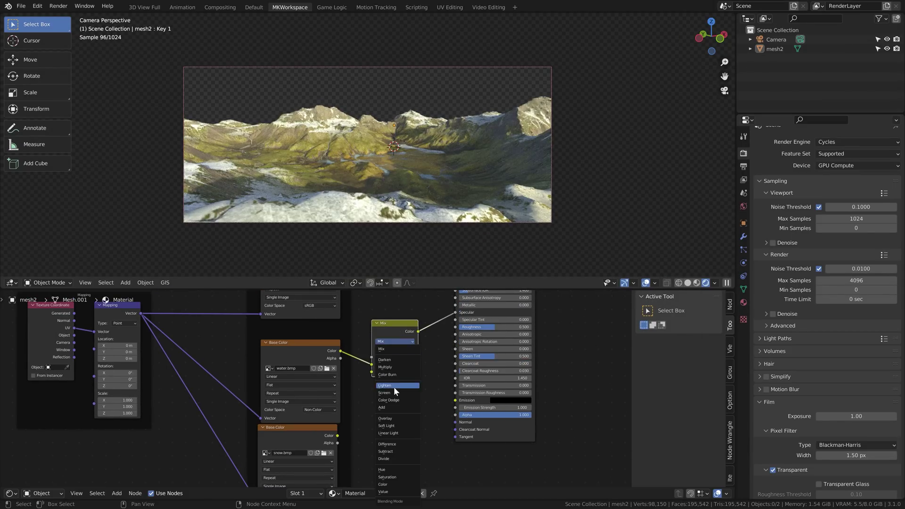
{"action": "left_click", "coordinate": [393, 391]}
{"action": "left_click_drag", "start_coordinate": [337, 435], "coordinate": [373, 372]}
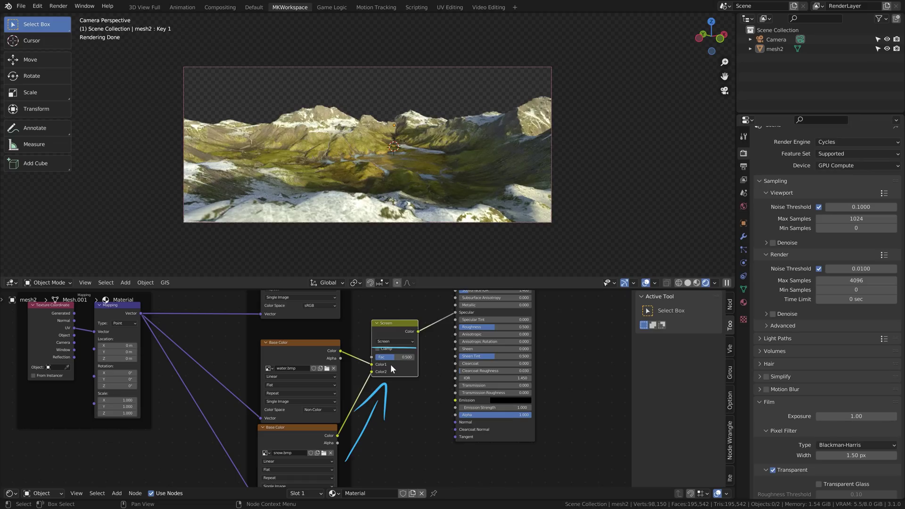
{"action": "middle_click_drag", "start_coordinate": [443, 378], "coordinate": [448, 297]}
Step: Feed normal.bmp, set to Non-Color, through a Normal Map node into the shader's Normal
{"action": "left_click", "coordinate": [290, 356]}
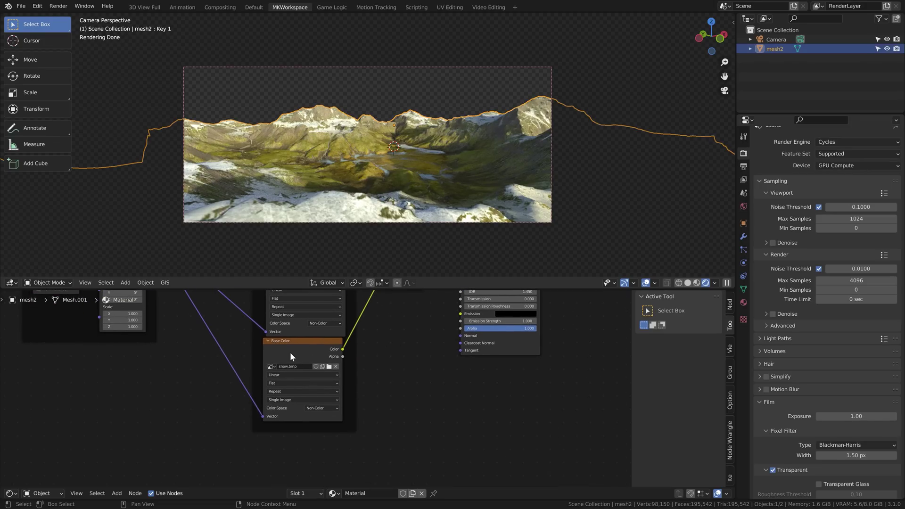
{"action": "key", "text": "ctrl+shift+d"}
{"action": "left_click", "coordinate": [388, 391]}
{"action": "left_click", "coordinate": [428, 403]}
{"action": "scroll", "coordinate": [495, 302], "scroll_direction": "down", "scroll_amount": 1}
{"action": "double_click", "coordinate": [495, 299]}
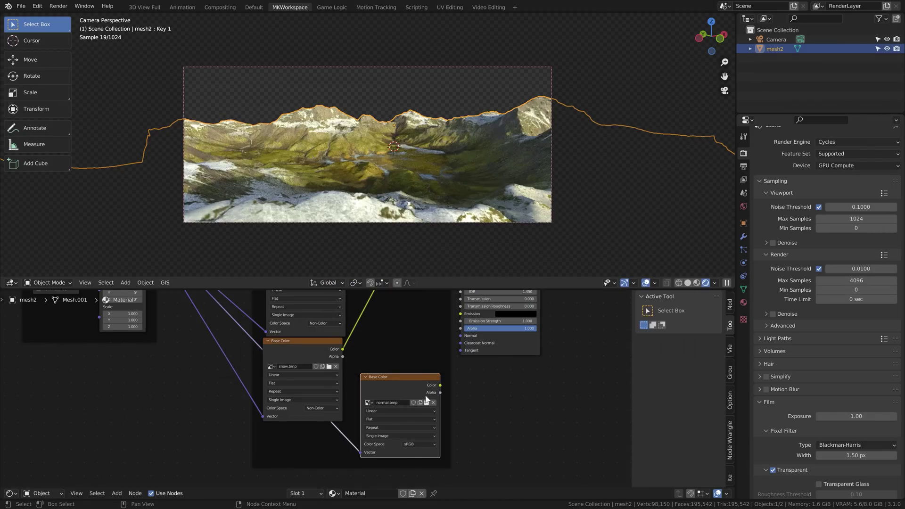
{"action": "key", "text": "shift+a"}
{"action": "type", "text": "sNOR"}
{"action": "key", "text": "Down"}
{"action": "key", "text": "Return"}
{"action": "left_click", "coordinate": [390, 311]}
{"action": "left_click_drag", "start_coordinate": [440, 384], "coordinate": [389, 354]}
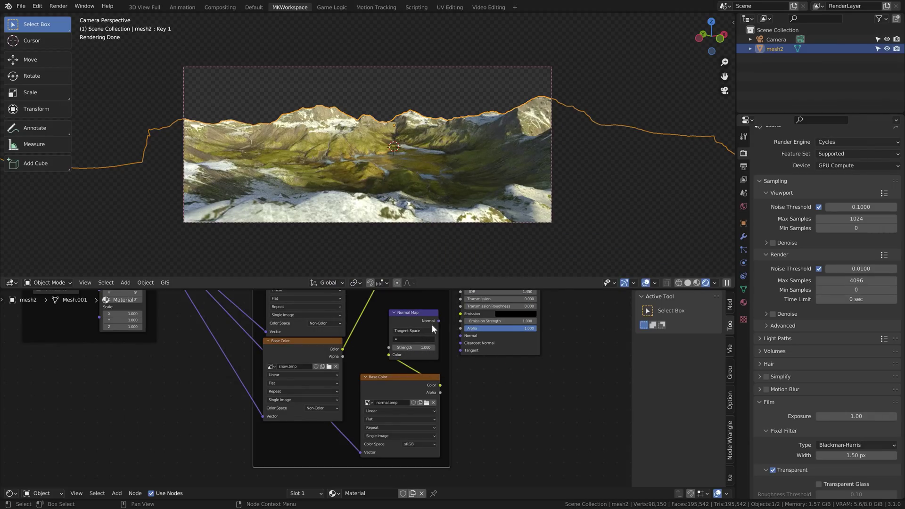
{"action": "left_click_drag", "start_coordinate": [439, 321], "coordinate": [460, 336]}
{"action": "left_click", "coordinate": [419, 444]}
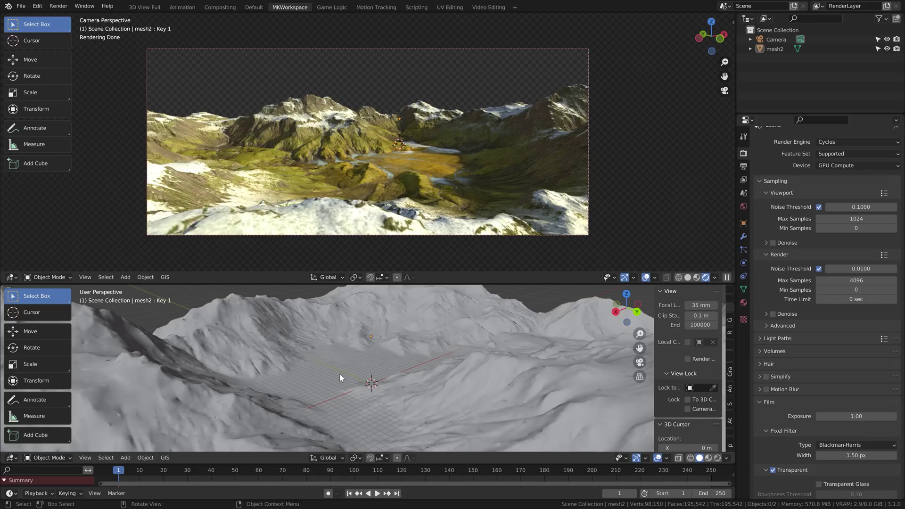
Step: Add a plane, scale it up and raise it above the terrain
{"action": "key", "text": "shift+a"}
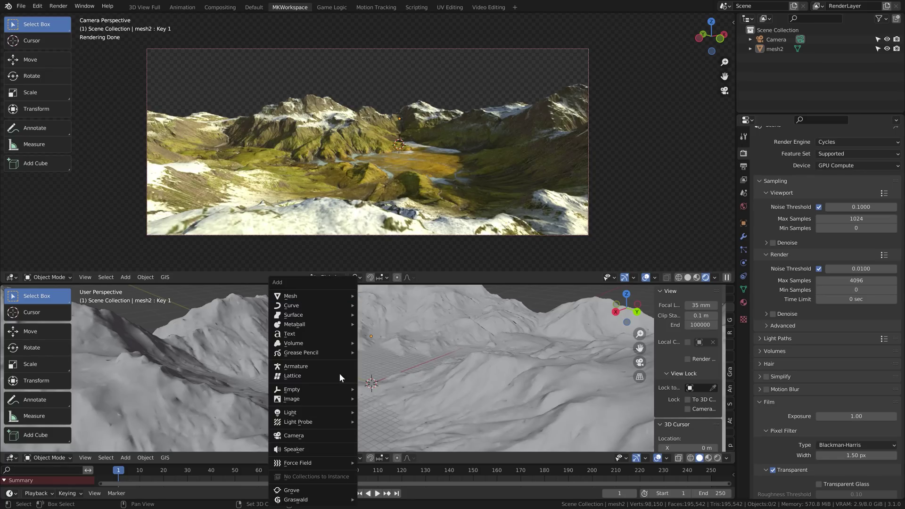
{"action": "mouse_move", "coordinate": [332, 296]}
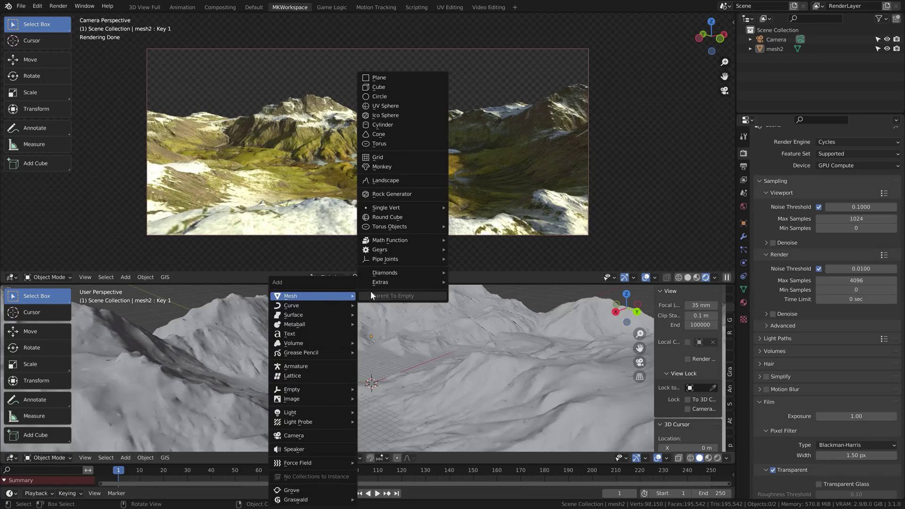
{"action": "left_click", "coordinate": [415, 80]}
{"action": "key", "text": "s"}
{"action": "left_click", "coordinate": [542, 207]}
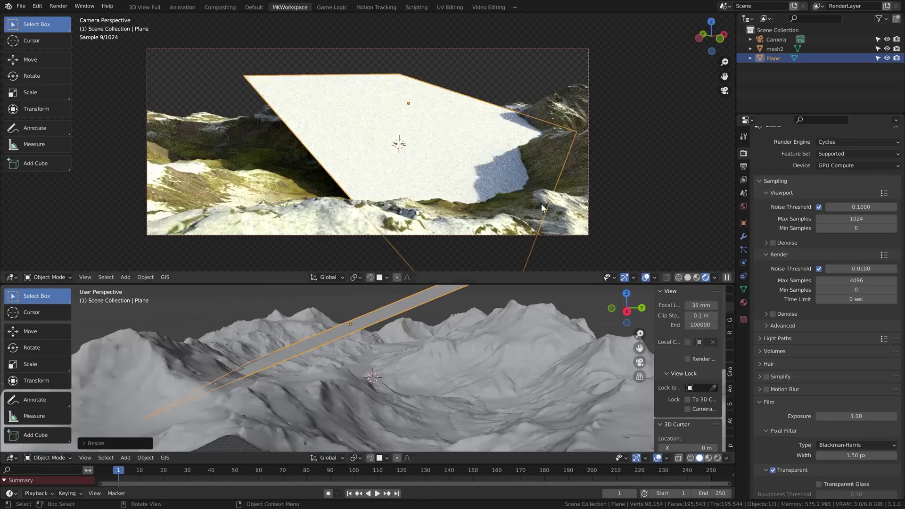
{"action": "key", "text": "g"}
{"action": "left_click", "coordinate": [601, 103]}
{"action": "left_click", "coordinate": [12, 457]}
Step: Give the plane a new material whose Alpha comes from a Noise Texture's Color
{"action": "left_click", "coordinate": [36, 414]}
{"action": "left_click", "coordinate": [386, 457]}
{"action": "scroll", "coordinate": [327, 424], "scroll_direction": "up", "scroll_amount": 3}
{"action": "middle_click_drag", "start_coordinate": [325, 438], "coordinate": [226, 330]}
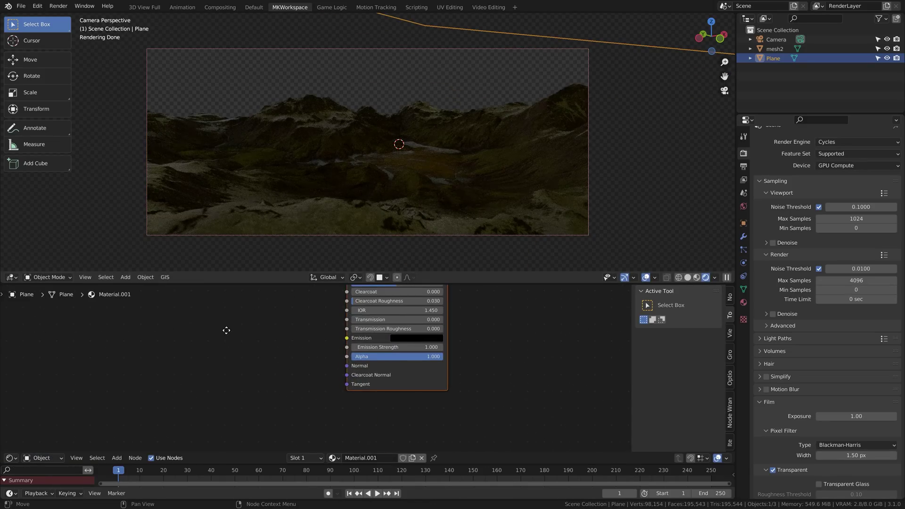
{"action": "key", "text": "shift+a"}
{"action": "left_click", "coordinate": [245, 331]}
{"action": "type", "text": "noi"}
{"action": "left_click", "coordinate": [285, 359]}
{"action": "left_click", "coordinate": [279, 370]}
{"action": "left_click_drag", "start_coordinate": [279, 365], "coordinate": [348, 357]}
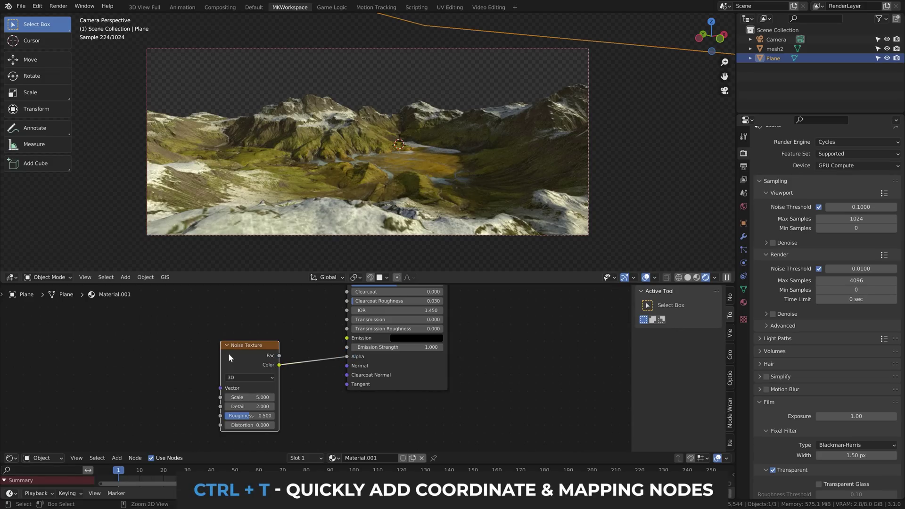
Step: Add Texture Coordinate and Mapping nodes to the noise and insert a ColorRamp before Alpha
{"action": "key", "text": "ctrl+t"}
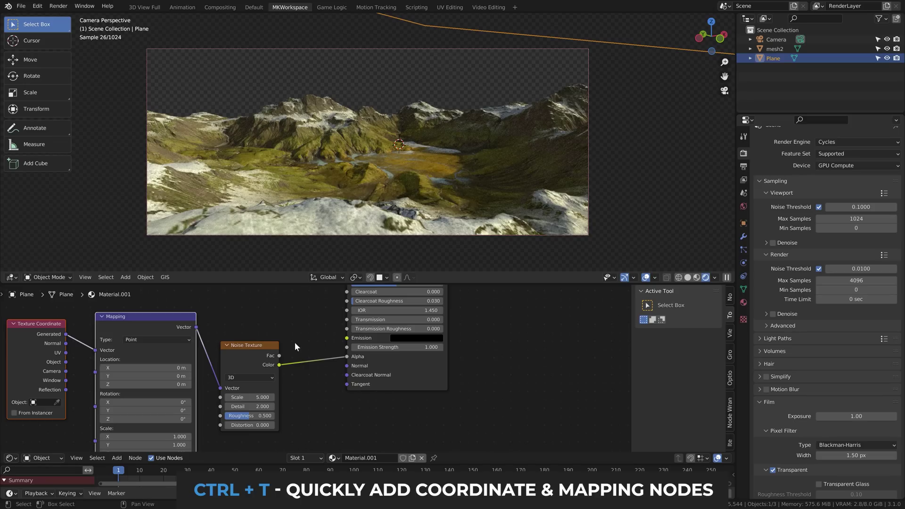
{"action": "key", "text": "shift+a"}
{"action": "left_click", "coordinate": [290, 317]}
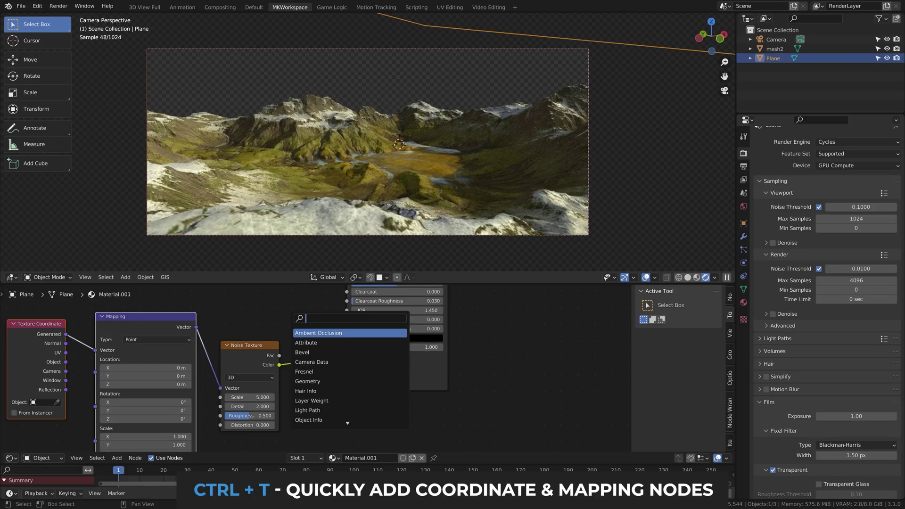
{"action": "type", "text": "ramp"}
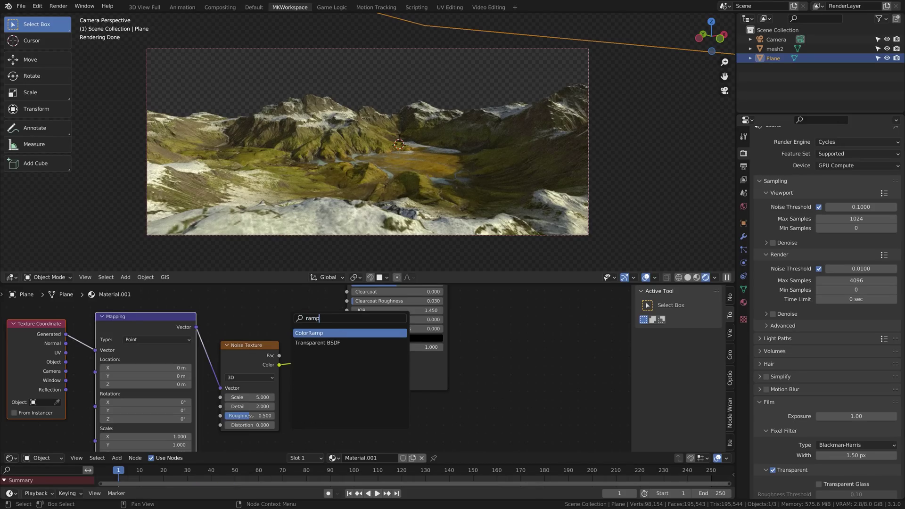
{"action": "key", "text": "Return"}
{"action": "left_click", "coordinate": [381, 390]}
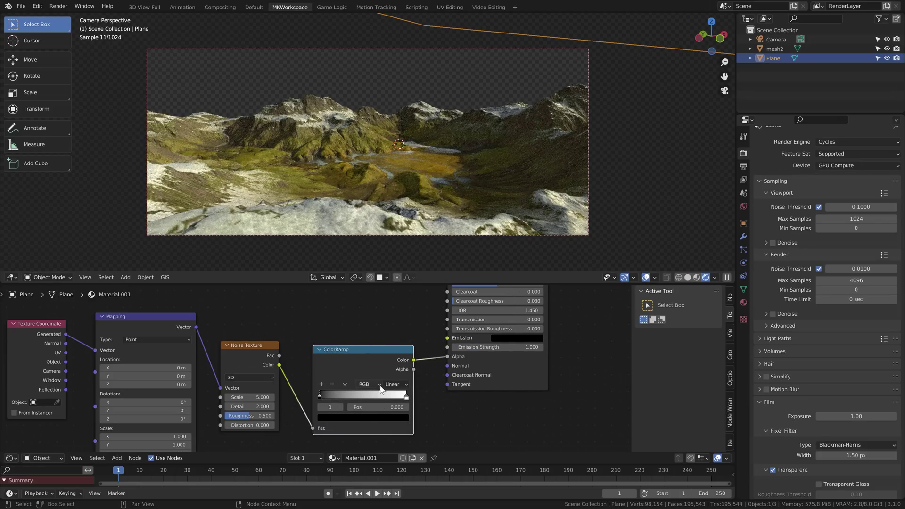
Step: Slide the ColorRamp stops, moving black to 0.432 for patchy cloud-shadow blotches
{"action": "middle_click_drag", "start_coordinate": [467, 149], "coordinate": [452, 167]}
{"action": "scroll", "coordinate": [453, 167], "scroll_direction": "down", "scroll_amount": 7}
{"action": "scroll", "coordinate": [452, 167], "scroll_direction": "up", "scroll_amount": 1}
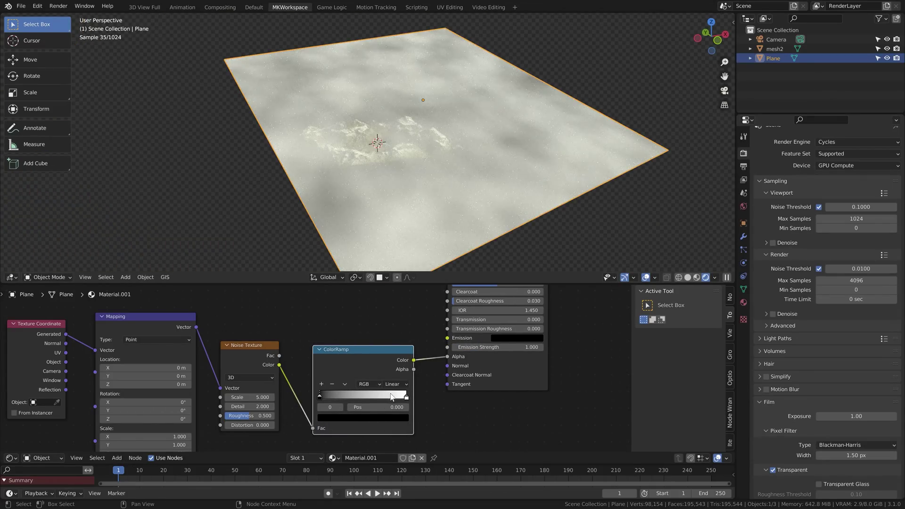
{"action": "left_click_drag", "start_coordinate": [406, 397], "coordinate": [376, 398]}
{"action": "left_click_drag", "start_coordinate": [319, 397], "coordinate": [357, 397]}
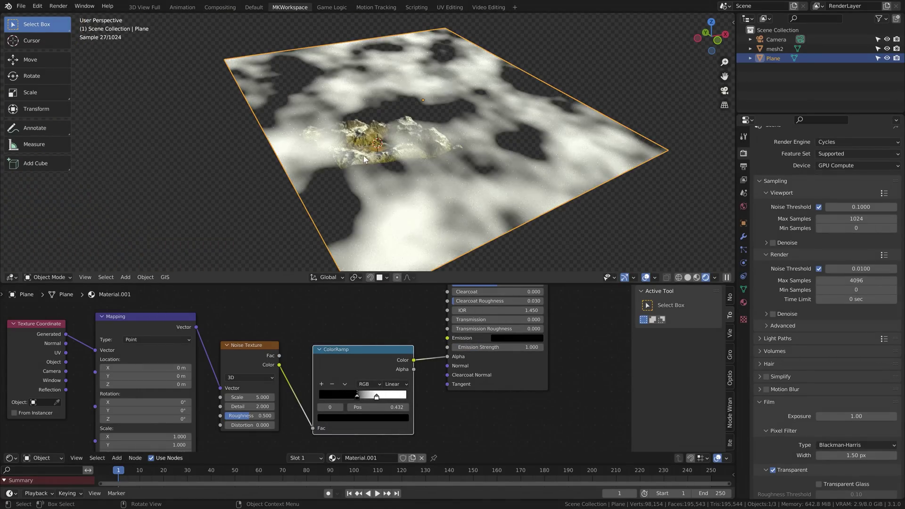
Step: Back in camera view, shift the colour ramp stops left and set the noise scale to 0.5
{"action": "key", "text": "KP_0"}
{"action": "key", "text": "g"}
{"action": "right_click", "coordinate": [418, 199]}
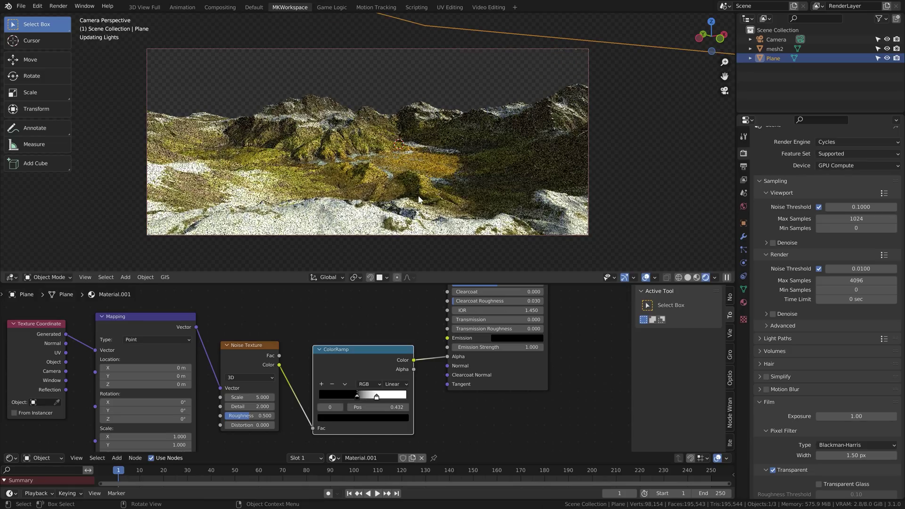
{"action": "mouse_move", "coordinate": [376, 398]}
{"action": "left_mouse_down"}
{"action": "mouse_move", "coordinate": [352, 397]}
{"action": "mouse_move", "coordinate": [364, 401]}
{"action": "left_mouse_up"}
{"action": "left_click_drag", "start_coordinate": [368, 398], "coordinate": [362, 397]}
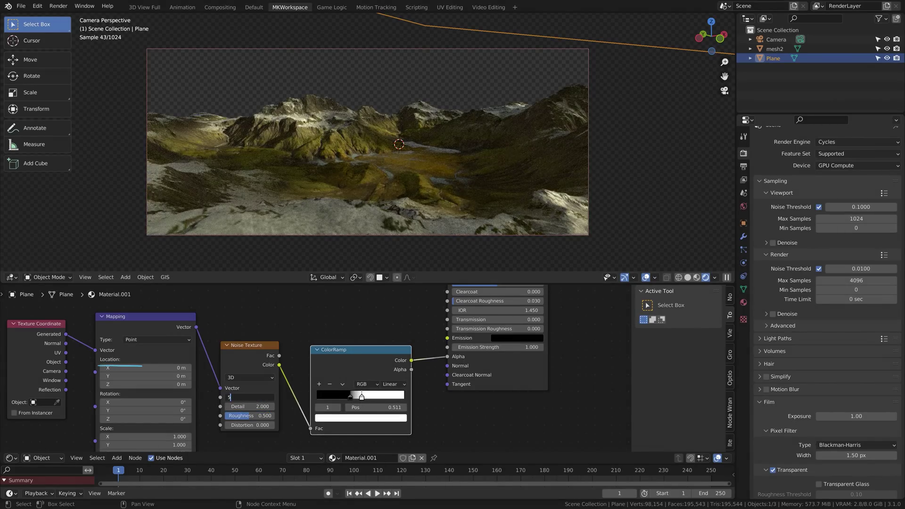
{"action": "type", "text": ".5"}
{"action": "key", "text": "Return"}
Step: Offset the noise Mapping location X/Y and keyframe it at frame 1
{"action": "left_click_drag", "start_coordinate": [157, 376], "coordinate": [177, 367]}
{"action": "right_click", "coordinate": [158, 376]}
{"action": "right_click", "coordinate": [157, 368]}
{"action": "left_click_drag", "start_coordinate": [180, 376], "coordinate": [176, 375]}
{"action": "left_click_drag", "start_coordinate": [179, 367], "coordinate": [170, 366]}
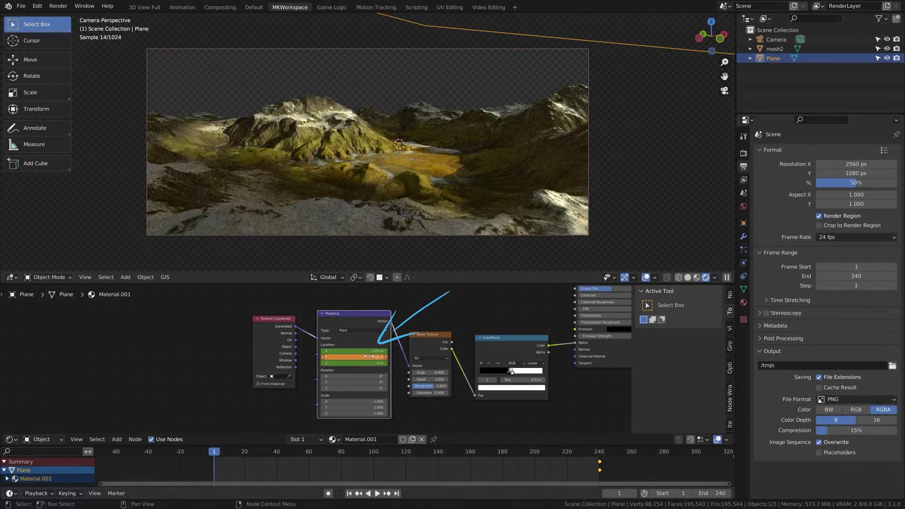
{"action": "left_click_drag", "start_coordinate": [371, 351], "coordinate": [367, 351]}
{"action": "right_click", "coordinate": [372, 350]}
{"action": "left_click", "coordinate": [372, 350]}
Step: At a later frame, shift the Mapping location, keyframe it, and scrub to preview the drift
{"action": "mouse_move", "coordinate": [220, 451]}
{"action": "left_mouse_down"}
{"action": "mouse_move", "coordinate": [260, 451]}
{"action": "mouse_move", "coordinate": [214, 451]}
{"action": "left_mouse_up"}
{"action": "left_click_drag", "start_coordinate": [371, 351], "coordinate": [365, 351]}
{"action": "right_click", "coordinate": [371, 351]}
{"action": "left_click", "coordinate": [371, 351]}
{"action": "left_click_drag", "start_coordinate": [215, 452], "coordinate": [593, 452]}
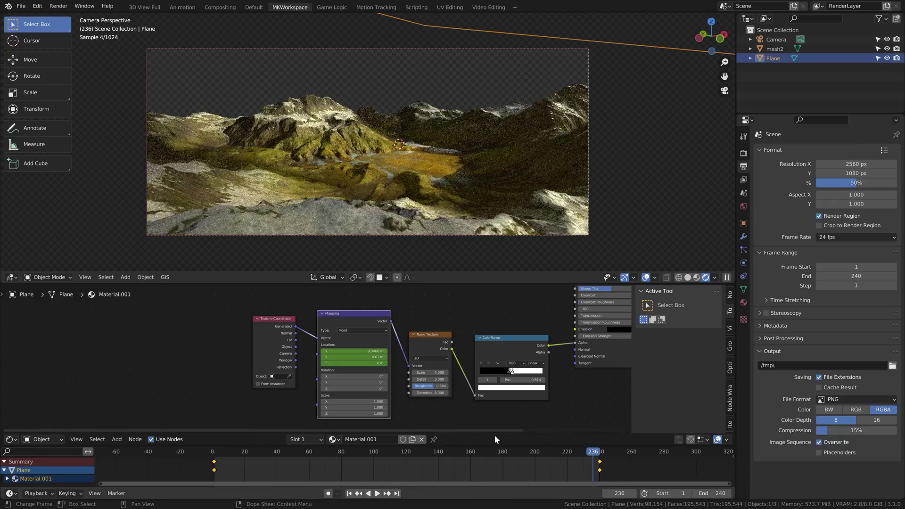
Step: Set the noise scale to 4.5 and return the playhead to frame 1
{"action": "left_click", "coordinate": [431, 372]}
{"action": "type", "text": "4.5"}
{"action": "key", "text": "Return"}
{"action": "left_click", "coordinate": [214, 451]}
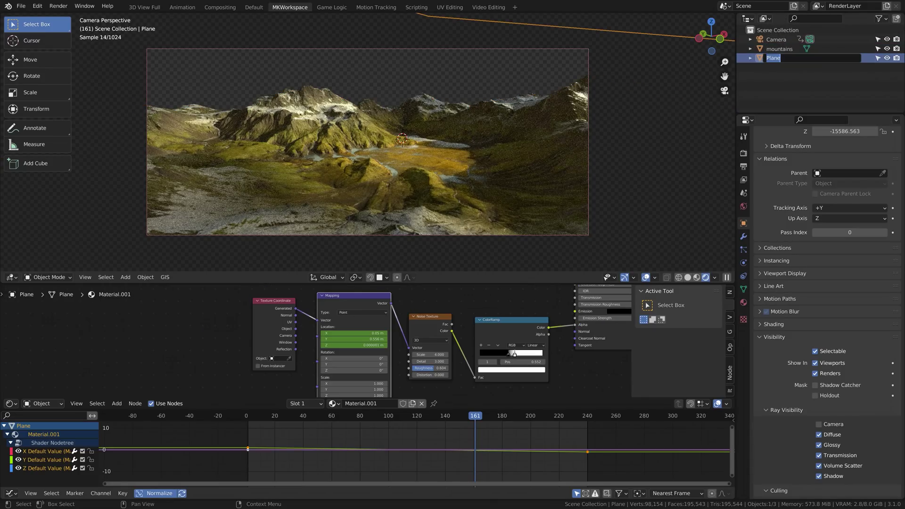
Step: Rename the plane to shadows and move it into a new Shadows collection
{"action": "type", "text": "shadowss"}
{"action": "key", "text": "BackSpace"}
{"action": "key", "text": "Return"}
{"action": "key", "text": "m"}
{"action": "left_click", "coordinate": [485, 74]}
{"action": "type", "text": "Shadows"}
Step: Move the mountains terrain into a new FGMountains collection
{"action": "key", "text": "Return"}
{"action": "key", "text": "Return"}
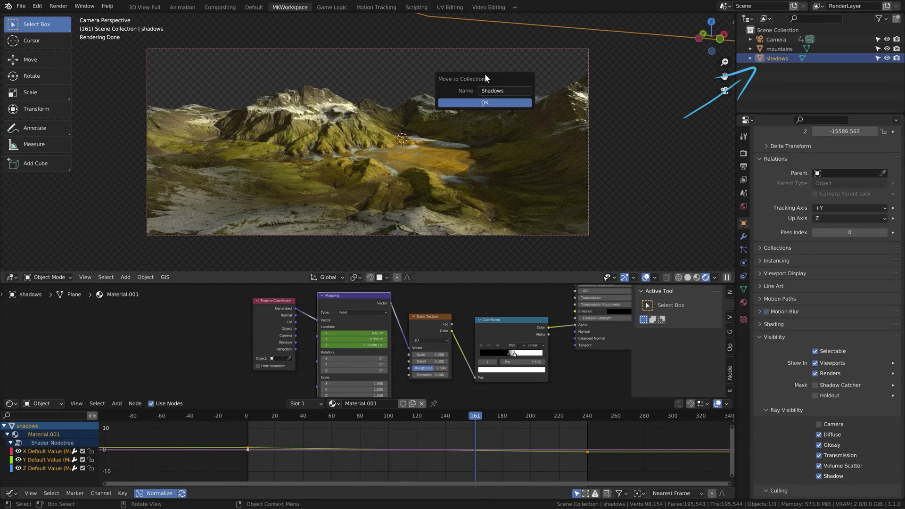
{"action": "left_click", "coordinate": [750, 40]}
{"action": "left_click", "coordinate": [779, 58]}
{"action": "key", "text": "m"}
{"action": "left_click", "coordinate": [338, 150]}
{"action": "type", "text": "FGMountains"}
Step: Create an empty collection named MgMountains
{"action": "key", "text": "Return"}
{"action": "key", "text": "Return"}
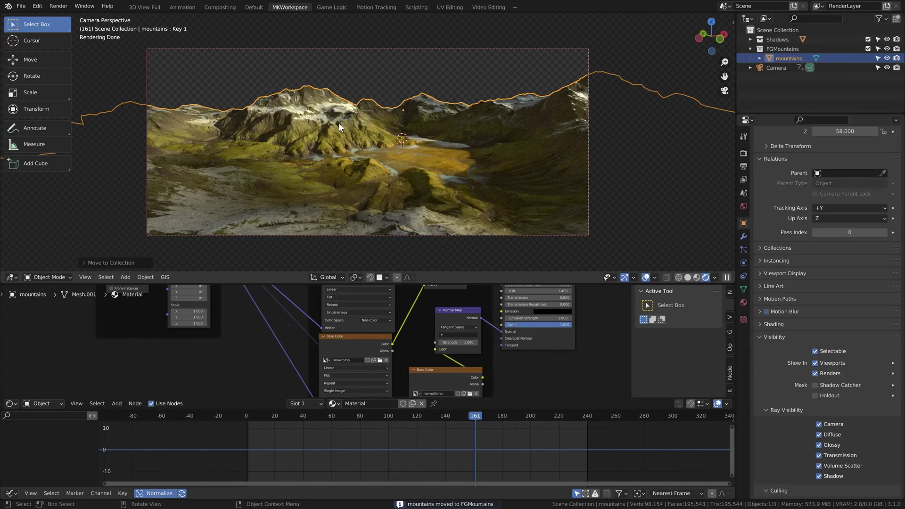
{"action": "right_click", "coordinate": [779, 31]}
{"action": "left_click", "coordinate": [778, 30]}
{"action": "double_click", "coordinate": [778, 68]}
{"action": "type", "text": "MgMountains"}
{"action": "key", "text": "Return"}
Step: Duplicate the mountains into MgMountains and push the copy behind the valley
{"action": "left_click", "coordinate": [793, 59]}
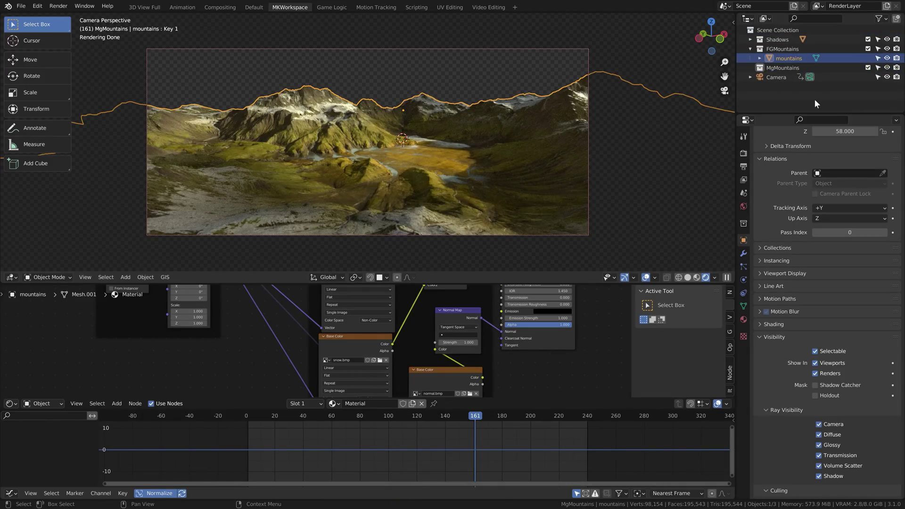
{"action": "key", "text": "shift+d"}
{"action": "right_click", "coordinate": [383, 189]}
{"action": "left_click", "coordinate": [457, 256]}
{"action": "left_click_drag", "start_coordinate": [806, 70], "coordinate": [789, 78]}
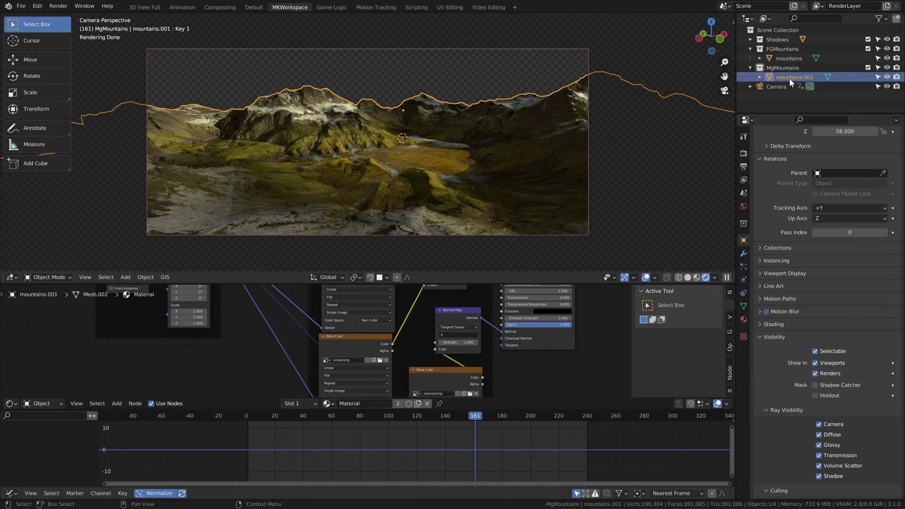
{"action": "key", "text": "g"}
{"action": "left_click", "coordinate": [332, 125]}
{"action": "key", "text": "g"}
{"action": "key", "text": "y"}
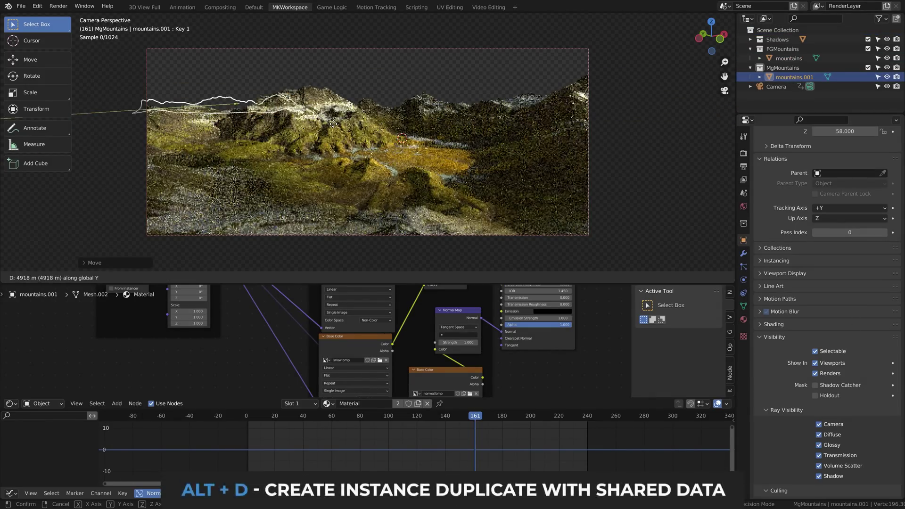
{"action": "left_click", "coordinate": [330, 124]}
Step: Rotate the midground ridge and place an Alt+D linked copy along the distant right horizon
{"action": "key", "text": "g"}
{"action": "left_click", "coordinate": [296, 122]}
{"action": "key", "text": "r"}
{"action": "key", "text": "z"}
{"action": "left_click", "coordinate": [282, 93]}
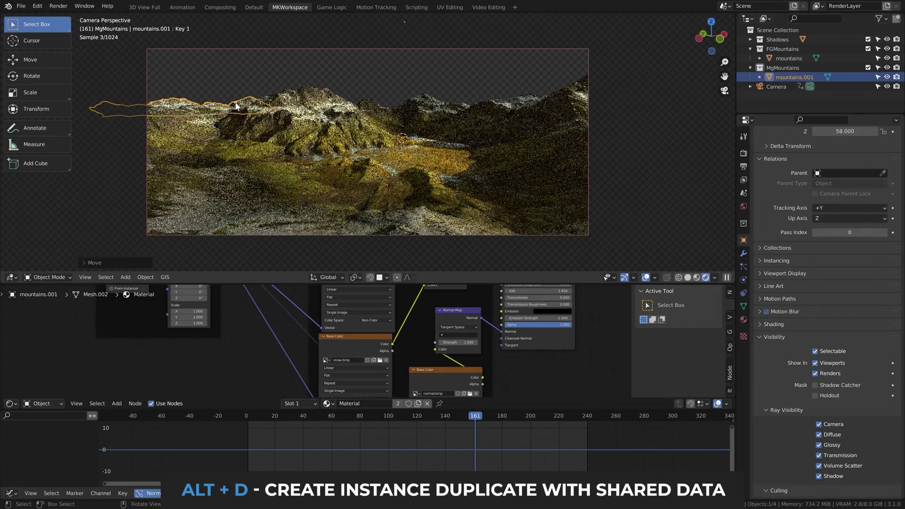
{"action": "key", "text": "alt+d"}
{"action": "left_click", "coordinate": [501, 102]}
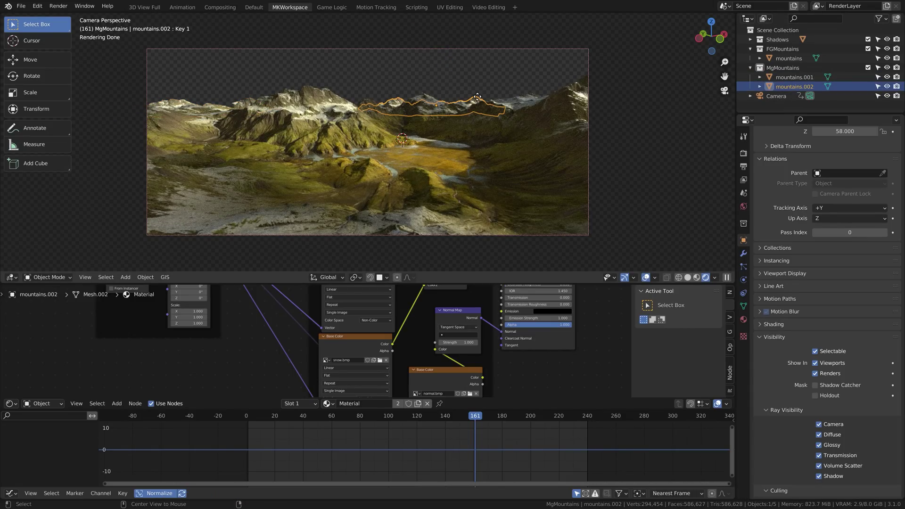
Step: Add a cube, scale it up and stretch it along Y to enclose the valley, shown as wireframe
{"action": "left_click", "coordinate": [382, 101]}
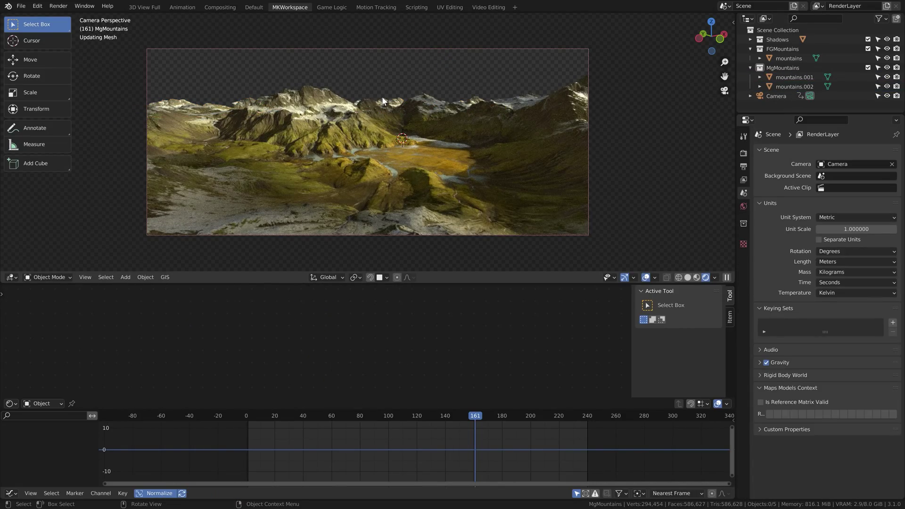
{"action": "key", "text": "shift+a"}
{"action": "mouse_move", "coordinate": [437, 137]}
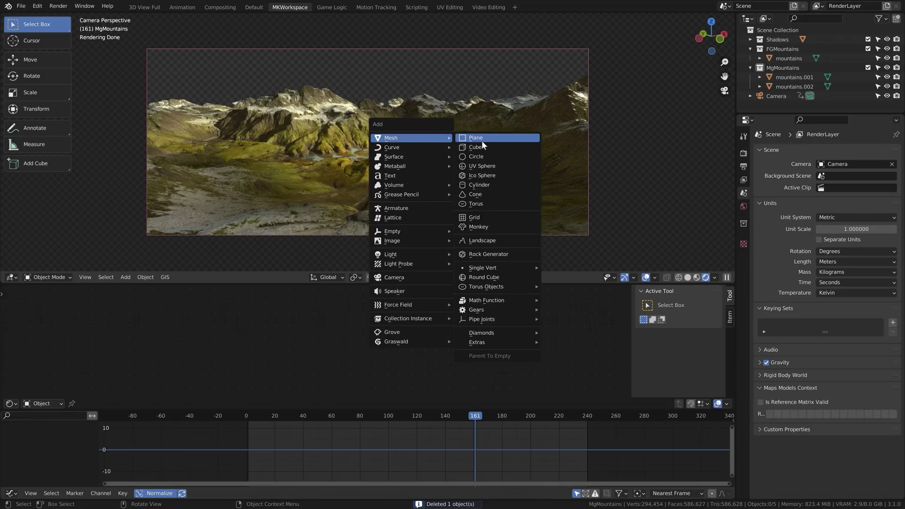
{"action": "left_click", "coordinate": [475, 147]}
{"action": "key", "text": "s"}
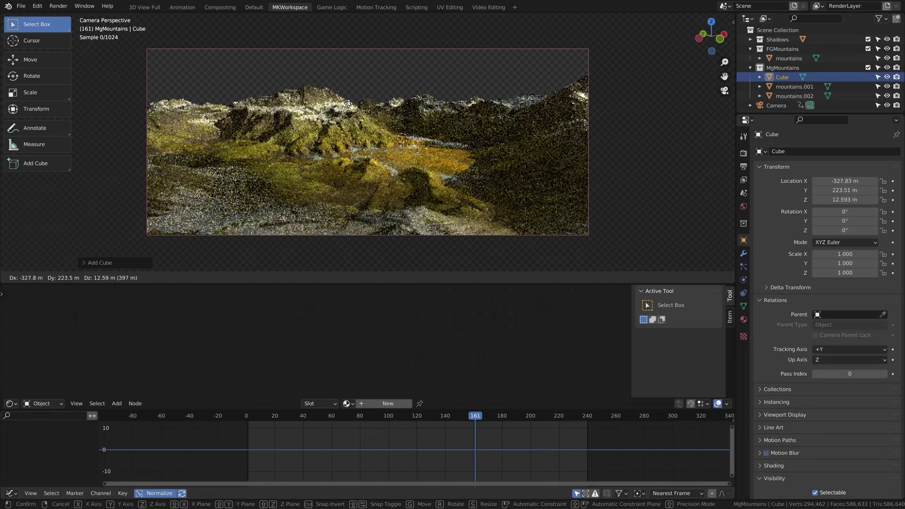
{"action": "left_click", "coordinate": [433, 126]}
{"action": "key", "text": "s"}
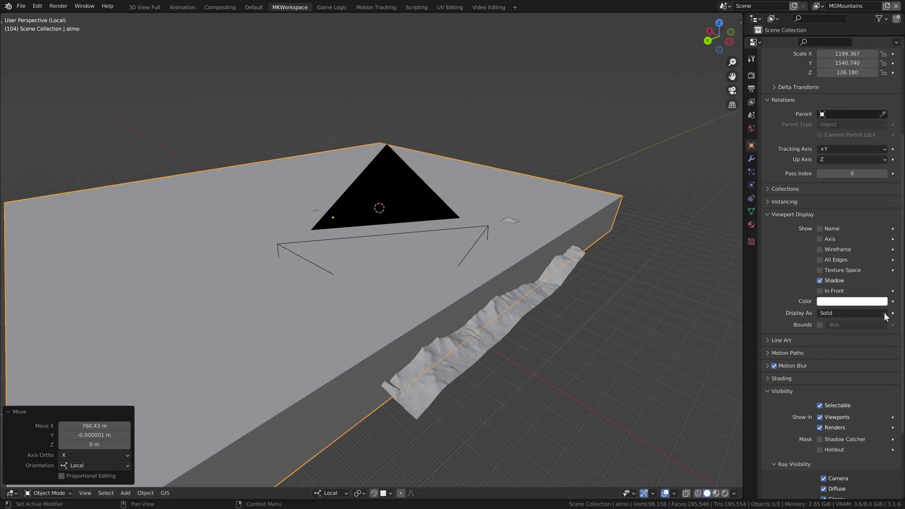
{"action": "left_click", "coordinate": [885, 315]}
{"action": "left_click", "coordinate": [853, 344]}
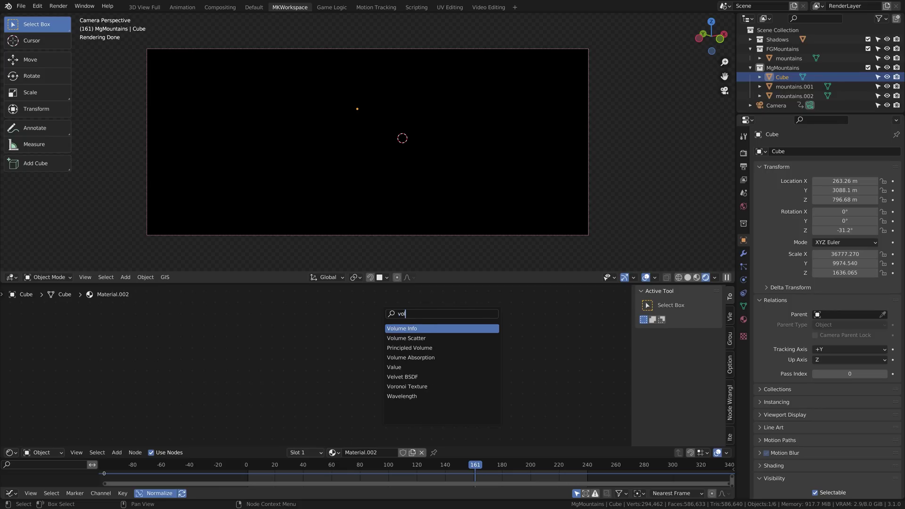
Step: Add a Principled Volume node and connect it to the material's Volume output
{"action": "type", "text": "ume"}
{"action": "key", "text": "Down"}
{"action": "key", "text": "Down"}
{"action": "key", "text": "Return"}
{"action": "left_click", "coordinate": [301, 317]}
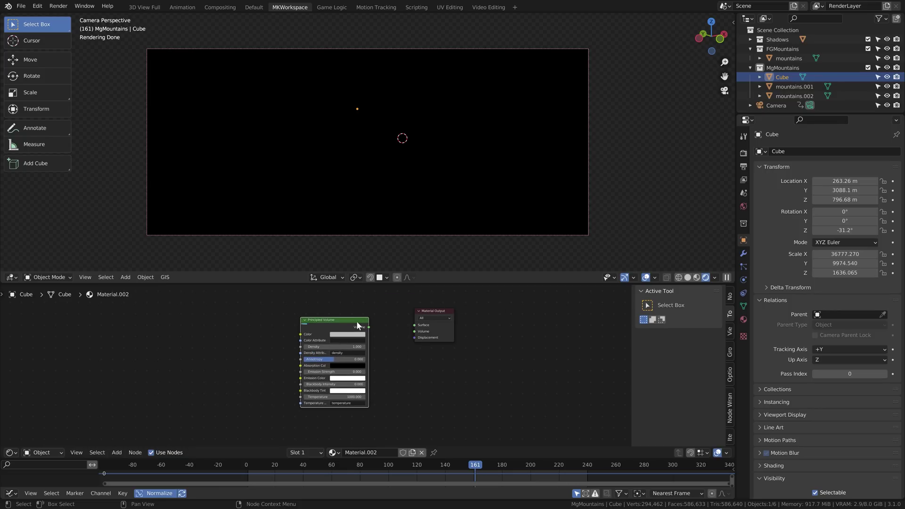
{"action": "left_click_drag", "start_coordinate": [368, 327], "coordinate": [414, 331]}
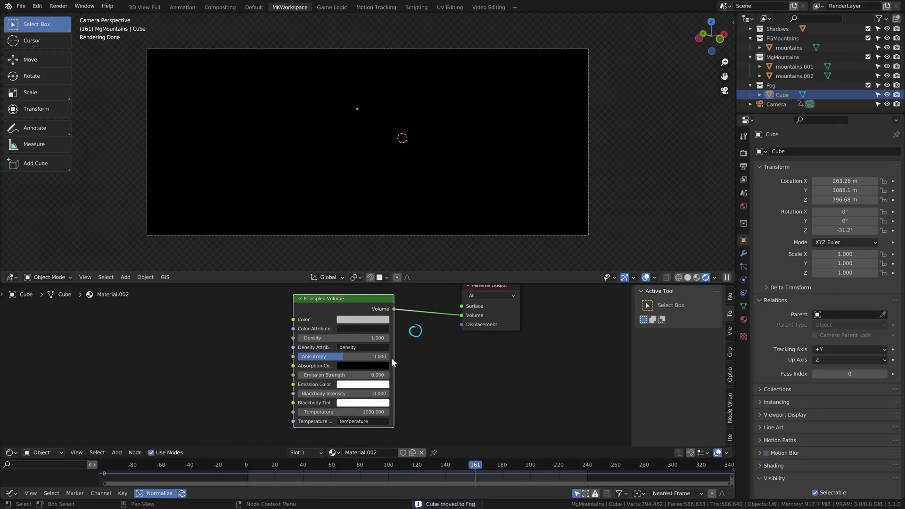
Step: Lower the fog Density from 0.01 to 0.0001 and set Anisotropy to 0.5
{"action": "type", "text": "0.01"}
{"action": "key", "text": "Return"}
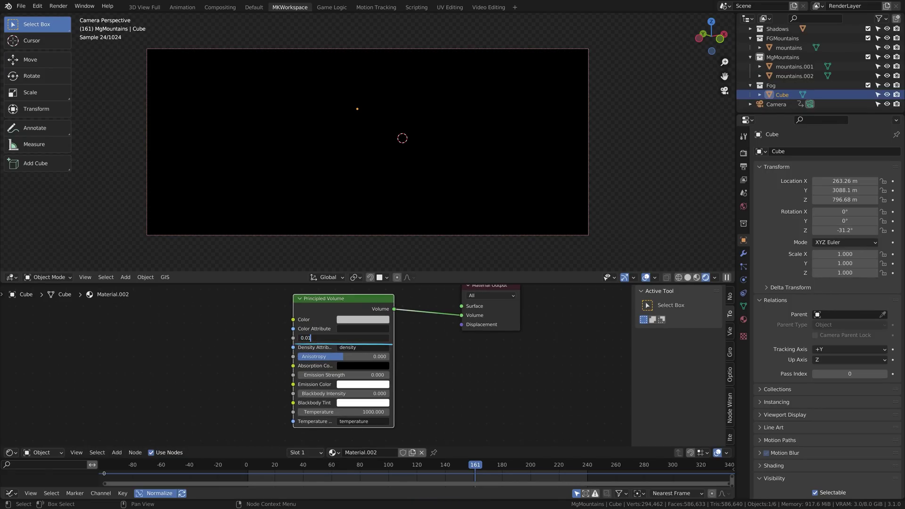
{"action": "key", "text": "Return"}
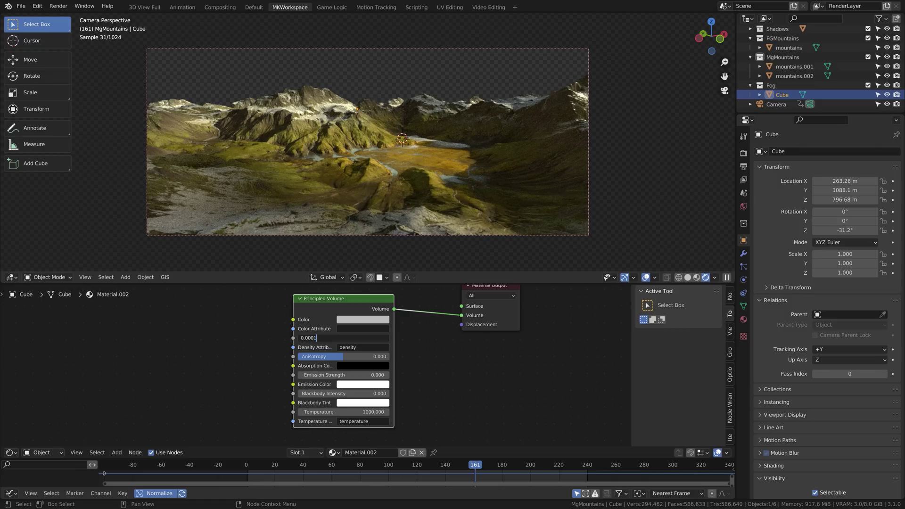
{"action": "key", "text": "Return"}
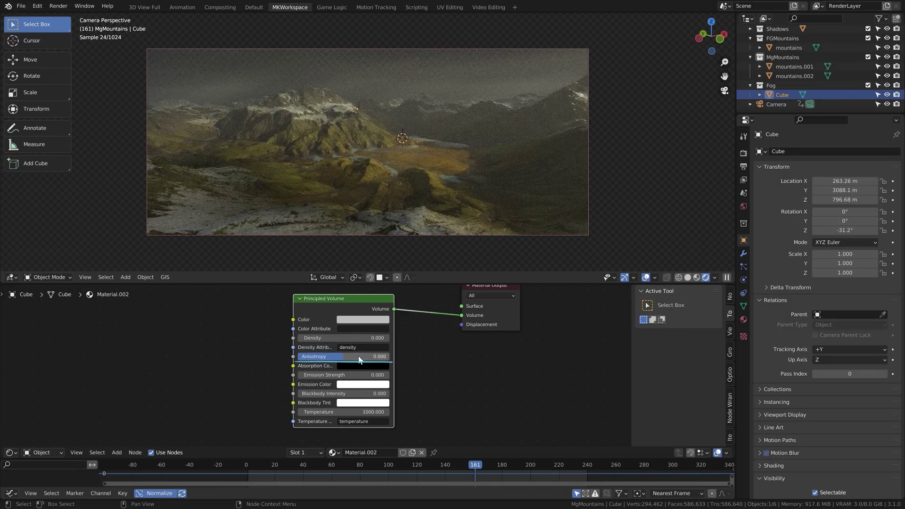
{"action": "left_click", "coordinate": [359, 356]}
{"action": "type", "text": "0.5"}
{"action": "key", "text": "Return"}
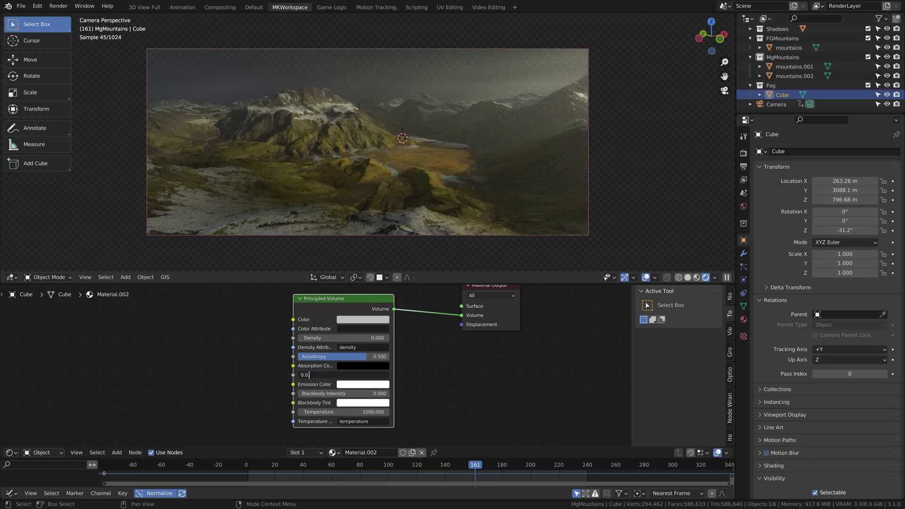
Step: Set the Density to 0 and the Emission Strength to 0.00001
{"action": "key", "text": "Return"}
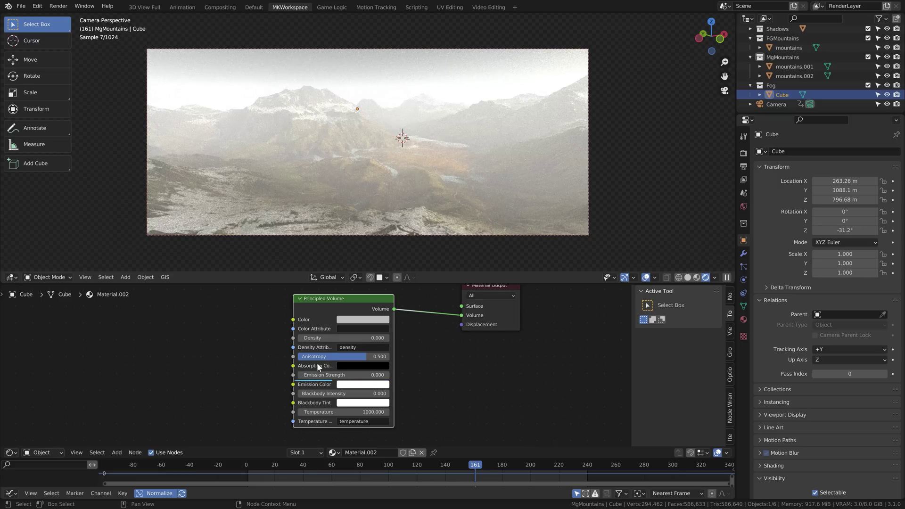
{"action": "type", "text": "0"}
{"action": "key", "text": "Return"}
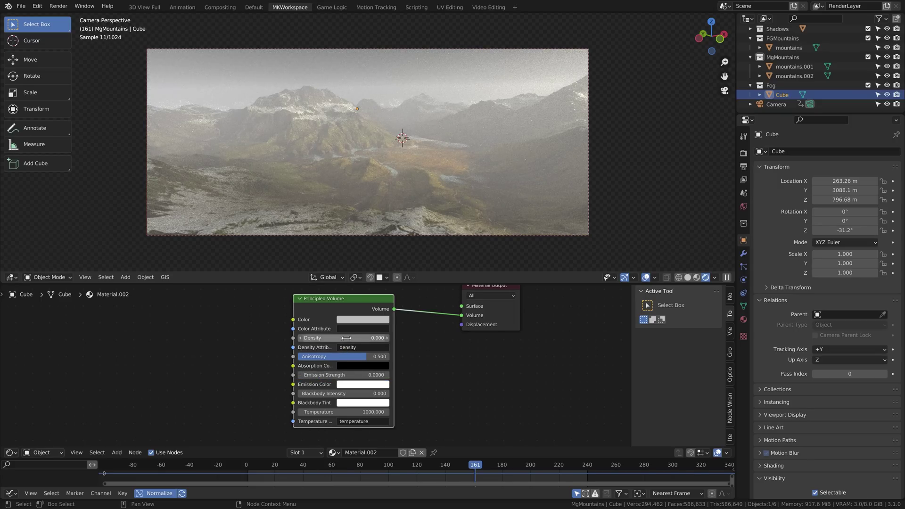
{"action": "type", "text": "0.000"}
{"action": "key", "text": "Return"}
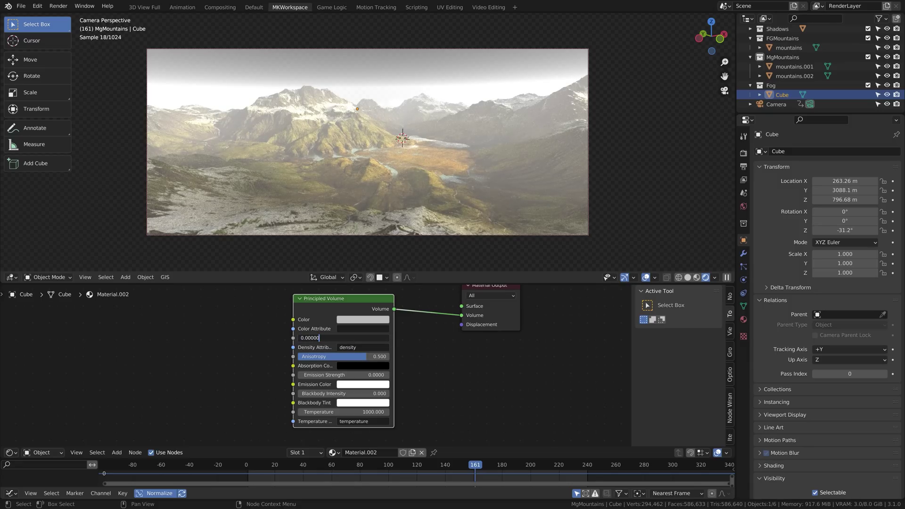
{"action": "left_click", "coordinate": [335, 375]}
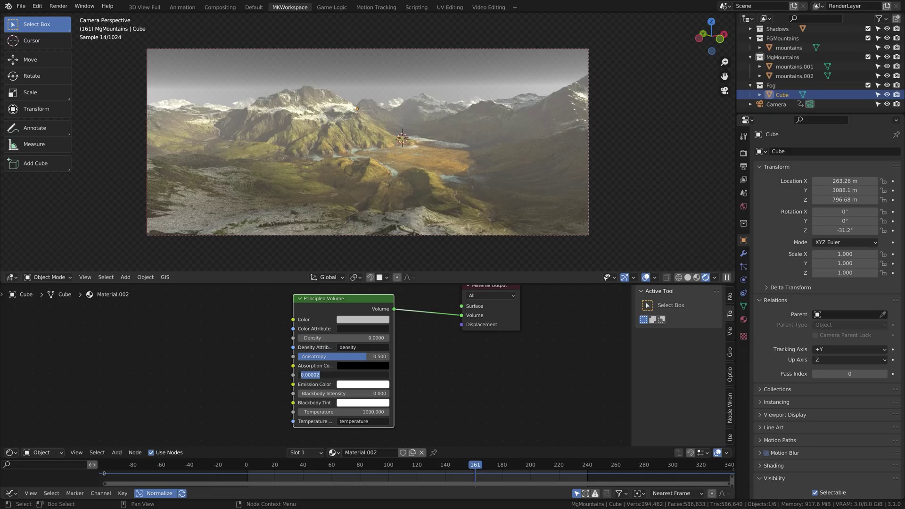
{"action": "type", "text": "0.00001"}
{"action": "key", "text": "Return"}
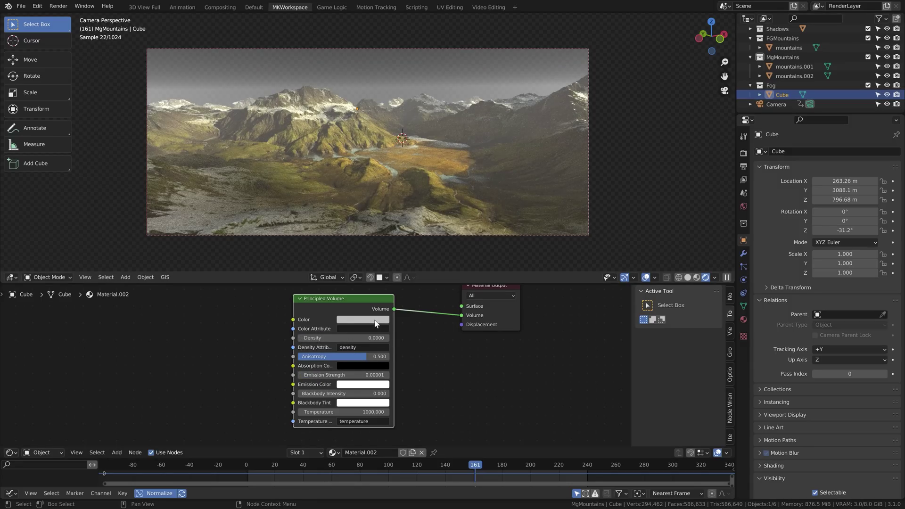
Step: Make the fog's Emission Color light blue, then deselect the cube to view the render
{"action": "left_click", "coordinate": [376, 320]}
{"action": "left_click", "coordinate": [363, 383]}
{"action": "left_click", "coordinate": [377, 283]}
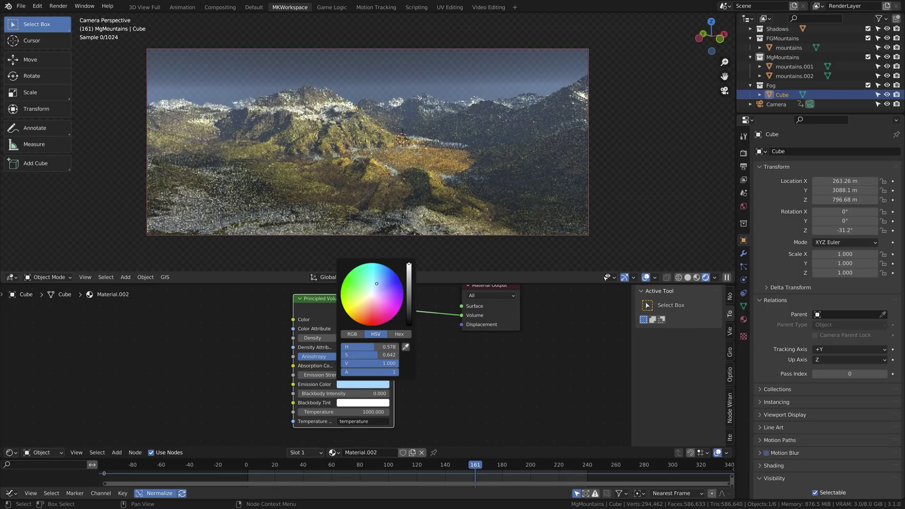
{"action": "key", "text": "KP_0"}
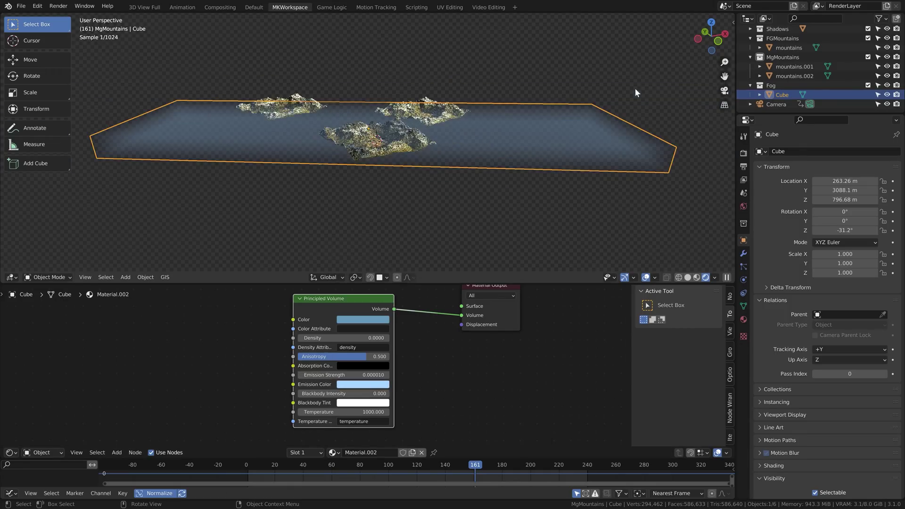
{"action": "middle_click_drag", "start_coordinate": [634, 88], "coordinate": [460, 176]}
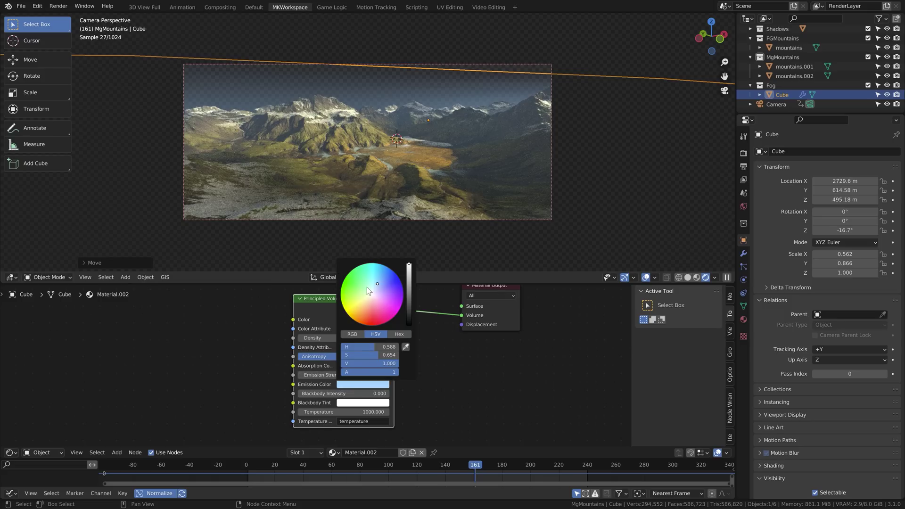
{"action": "left_click", "coordinate": [182, 75]}
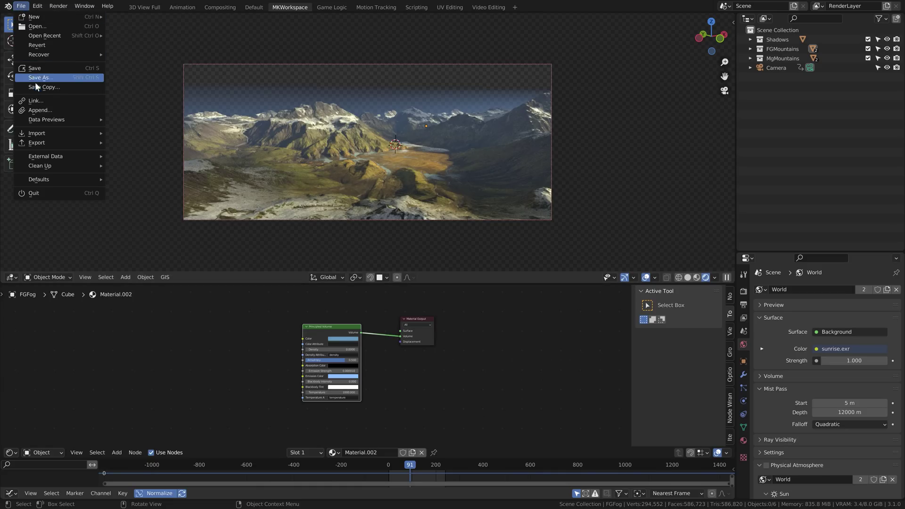
Step: Import beatufiulPanoramaSv2.jpg from the Panoramas folder as an image plane
{"action": "mouse_move", "coordinate": [39, 133]}
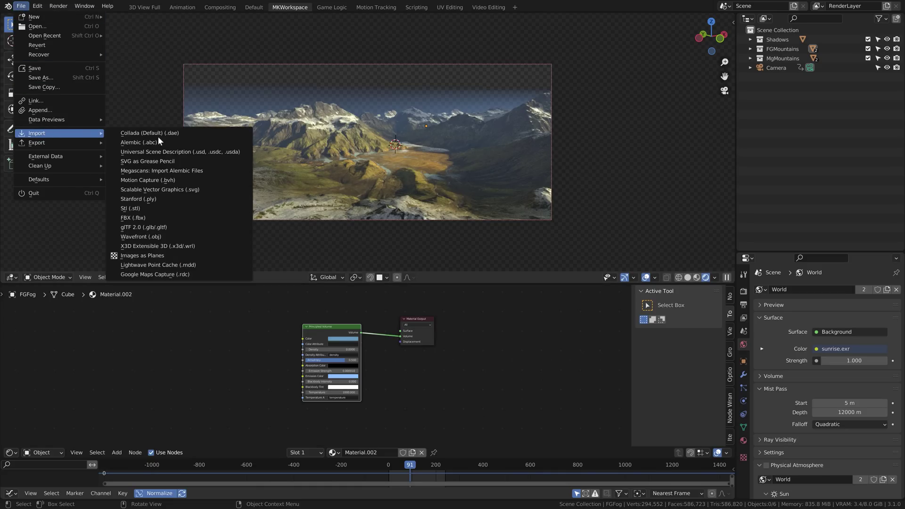
{"action": "left_click", "coordinate": [180, 257]}
{"action": "type", "text": "pano"}
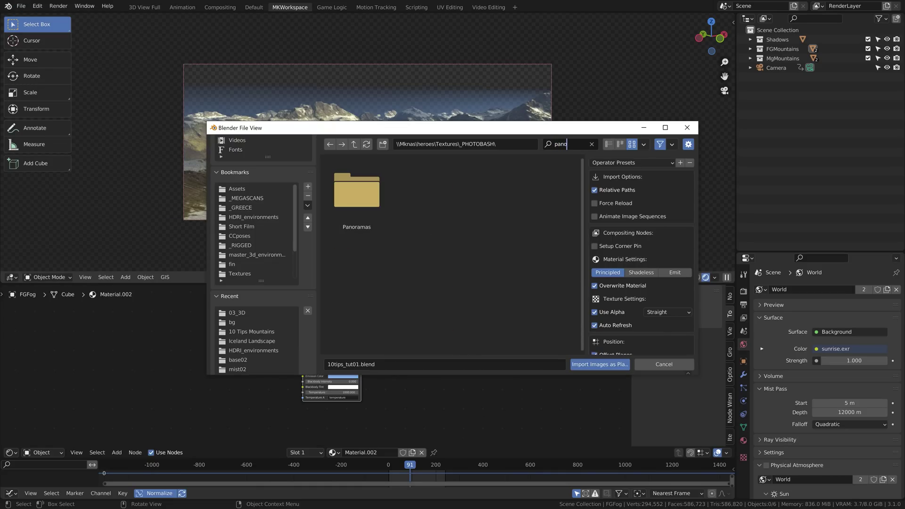
{"action": "key", "text": "Return"}
{"action": "double_click", "coordinate": [360, 198]}
{"action": "scroll", "coordinate": [558, 259], "scroll_direction": "down", "scroll_amount": 9}
{"action": "scroll", "coordinate": [560, 262], "scroll_direction": "down", "scroll_amount": 1}
{"action": "left_click", "coordinate": [365, 263]}
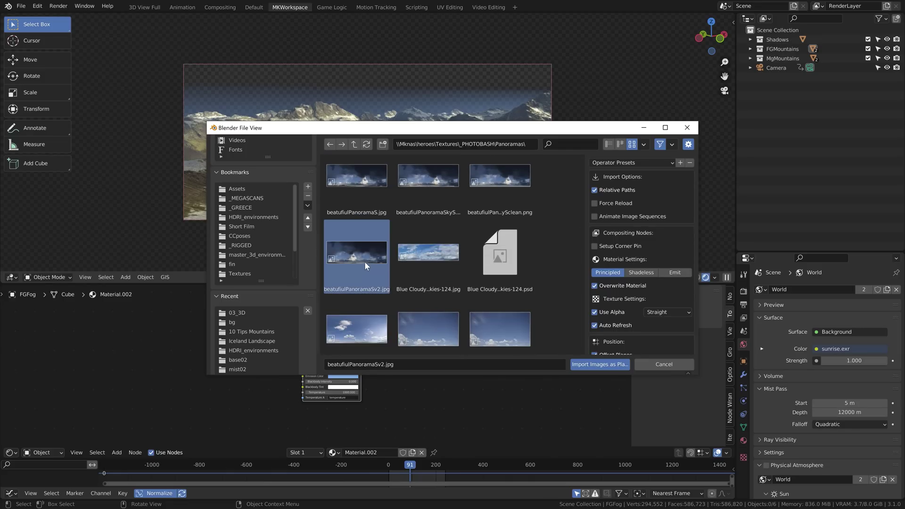
{"action": "double_click", "coordinate": [375, 270]}
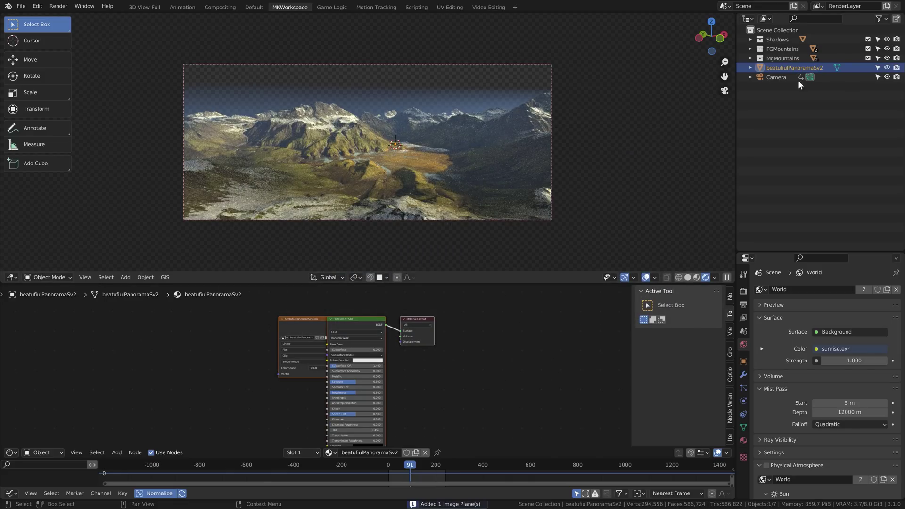
Step: Rotate the panorama plane about Z, enlarge it, and raise it into the distance
{"action": "key", "text": "r"}
{"action": "key", "text": "z"}
{"action": "left_click", "coordinate": [437, 88]}
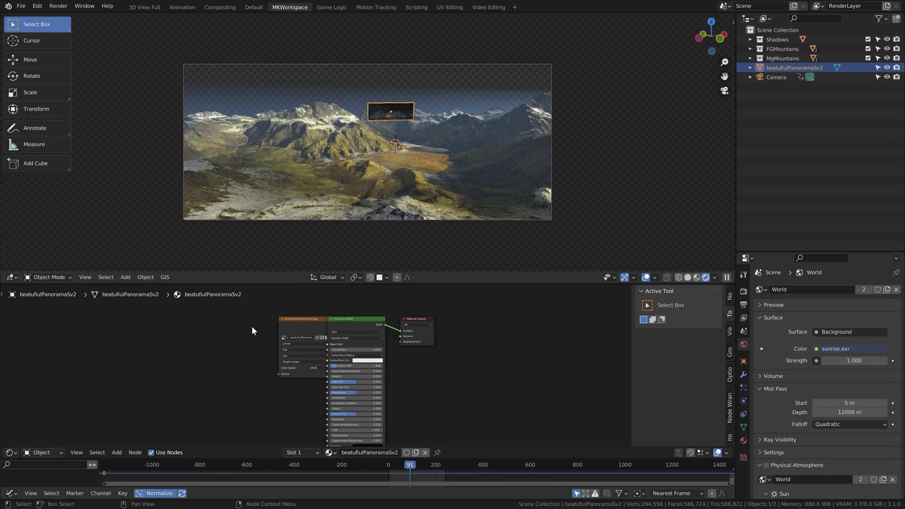
{"action": "left_click_drag", "start_coordinate": [299, 320], "coordinate": [49, 326]}
{"action": "key", "text": "s"}
{"action": "left_click", "coordinate": [372, 138]}
{"action": "key", "text": "g"}
{"action": "key", "text": "z"}
{"action": "left_click", "coordinate": [372, 99]}
{"action": "key", "text": "g"}
{"action": "key", "text": "y"}
{"action": "left_click", "coordinate": [695, 135]}
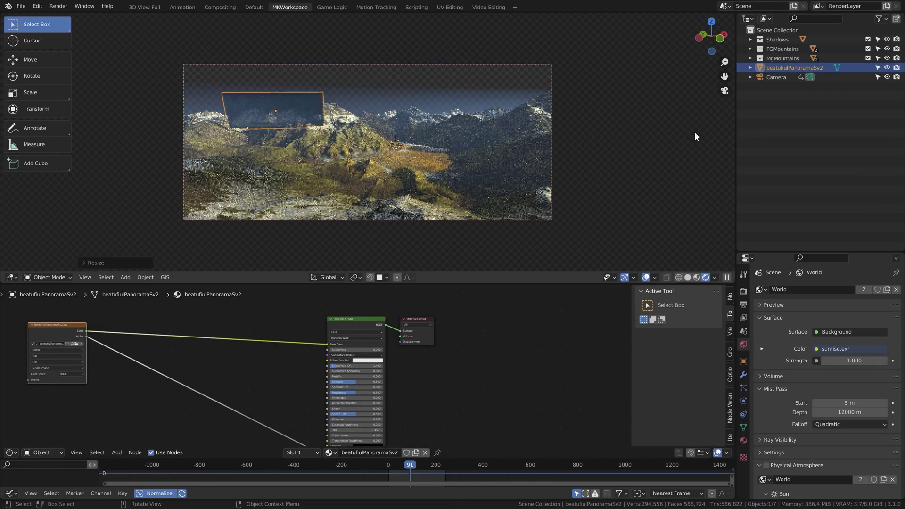
Step: Rescale, rotate and reposition the panorama plane so it stands behind the mountains
{"action": "key", "text": "g"}
{"action": "key", "text": "x"}
{"action": "left_click", "coordinate": [436, 115]}
{"action": "key", "text": "s"}
{"action": "left_click", "coordinate": [577, 111]}
{"action": "key", "text": "g"}
{"action": "left_click", "coordinate": [572, 89]}
{"action": "key", "text": "r"}
{"action": "key", "text": "z"}
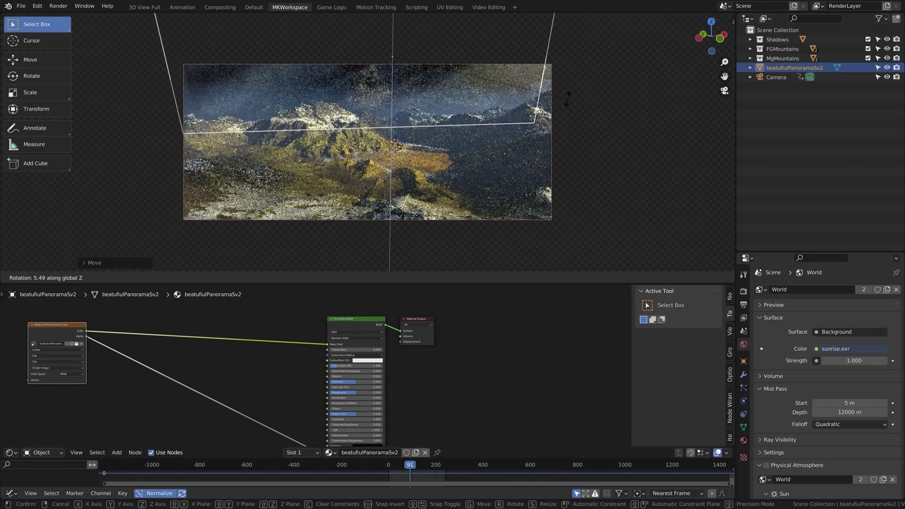
{"action": "left_click", "coordinate": [568, 93]}
{"action": "key", "text": "s"}
{"action": "left_click", "coordinate": [589, 85]}
{"action": "key", "text": "g"}
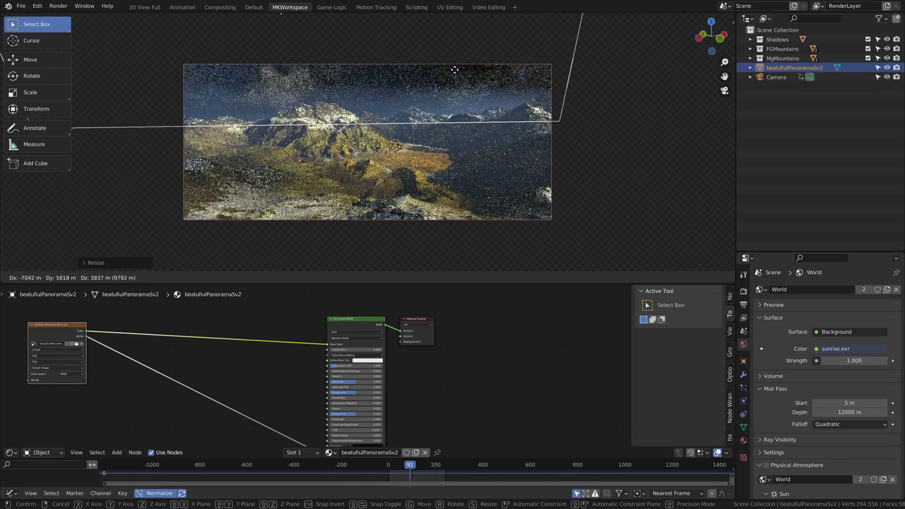
{"action": "left_click", "coordinate": [449, 80]}
{"action": "key", "text": "g"}
Step: Arrange the material nodes and feed the image Color into the shader's Emission
{"action": "left_click_drag", "start_coordinate": [113, 327], "coordinate": [325, 326]}
{"action": "middle_click_drag", "start_coordinate": [400, 339], "coordinate": [289, 309]}
{"action": "left_click_drag", "start_coordinate": [305, 296], "coordinate": [418, 303]}
{"action": "left_click_drag", "start_coordinate": [244, 352], "coordinate": [320, 352]}
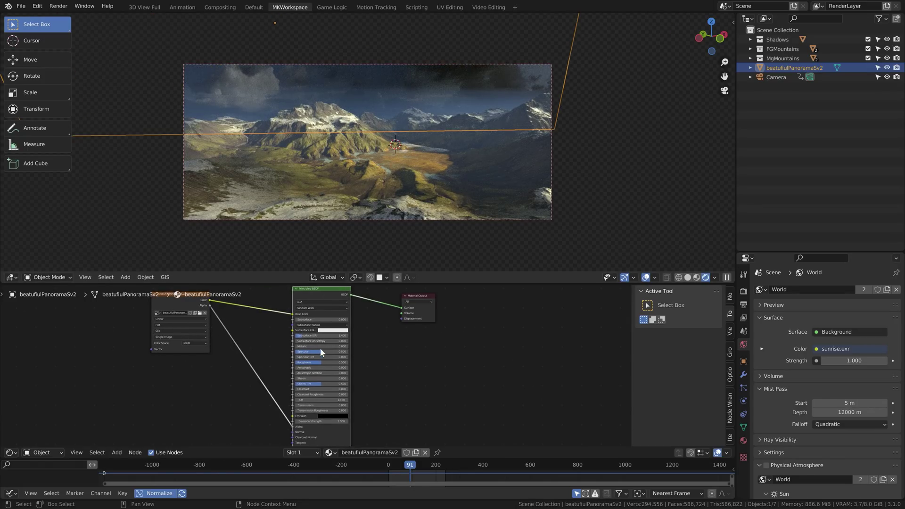
{"action": "left_click_drag", "start_coordinate": [226, 341], "coordinate": [252, 335]}
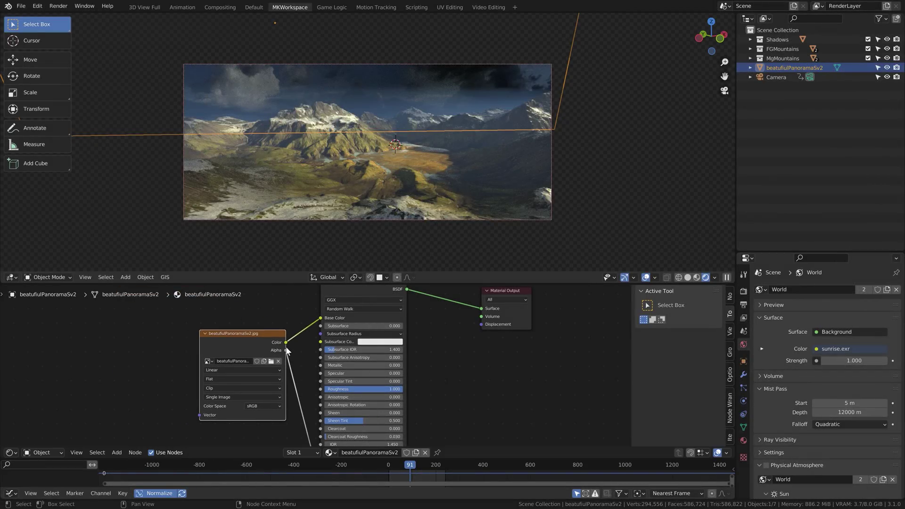
{"action": "middle_click_drag", "start_coordinate": [289, 342], "coordinate": [297, 306]}
{"action": "left_click_drag", "start_coordinate": [294, 305], "coordinate": [330, 426]}
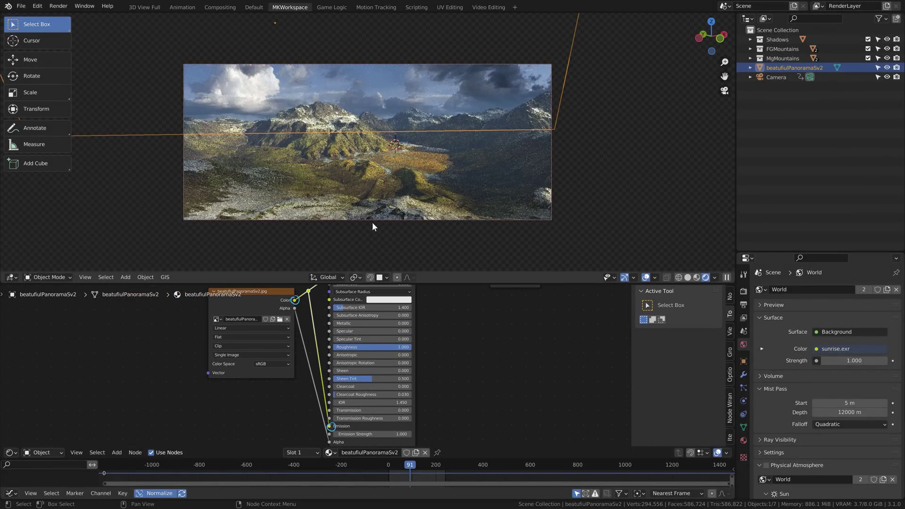
Step: Nudge the panorama into its final position and deselect it to check the render
{"action": "key", "text": "g"}
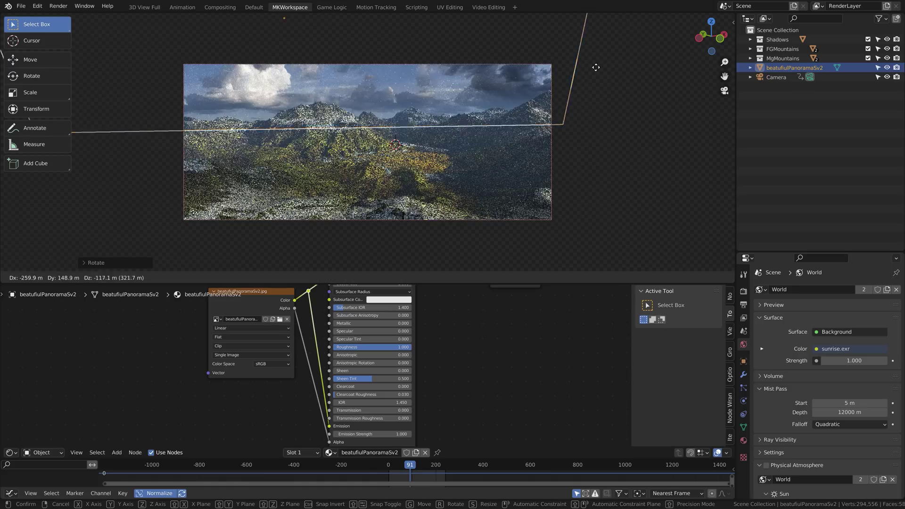
{"action": "left_click", "coordinate": [592, 72]}
{"action": "left_click", "coordinate": [592, 70]}
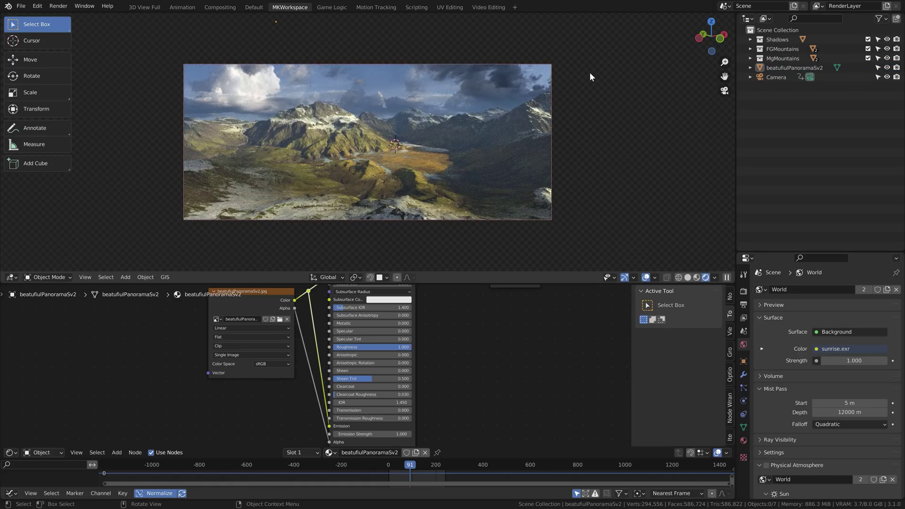
Step: Import the Snowy Peaks image as a plane using Images as Planes
{"action": "left_click", "coordinate": [21, 6]}
{"action": "mouse_move", "coordinate": [47, 132]}
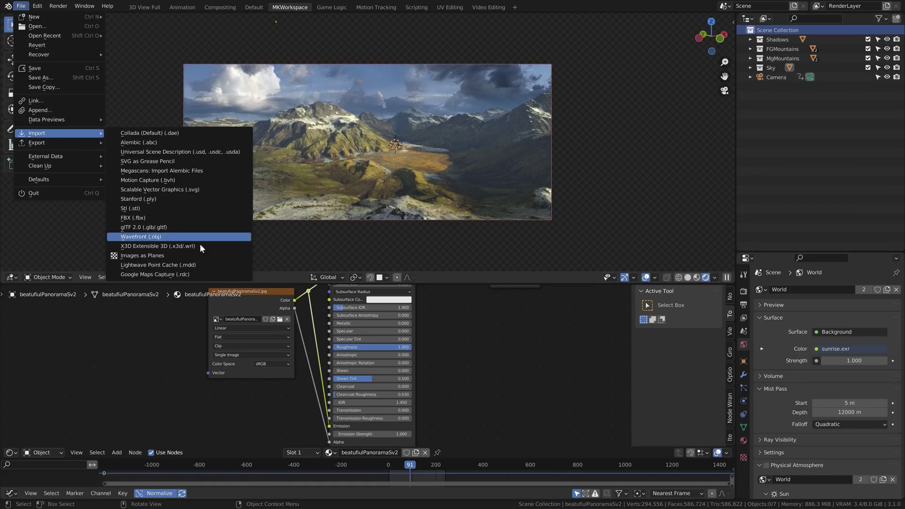
{"action": "left_click", "coordinate": [197, 254]}
{"action": "double_click", "coordinate": [359, 207]}
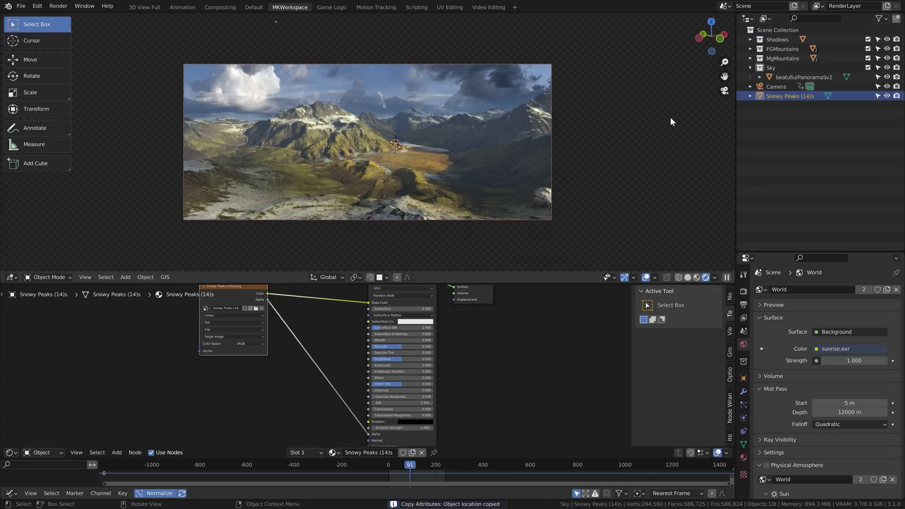
Step: Move the Snowy Peaks plane and mountains.001 terrain into place, and open the Scatter5 Biomes Library
{"action": "key", "text": "g"}
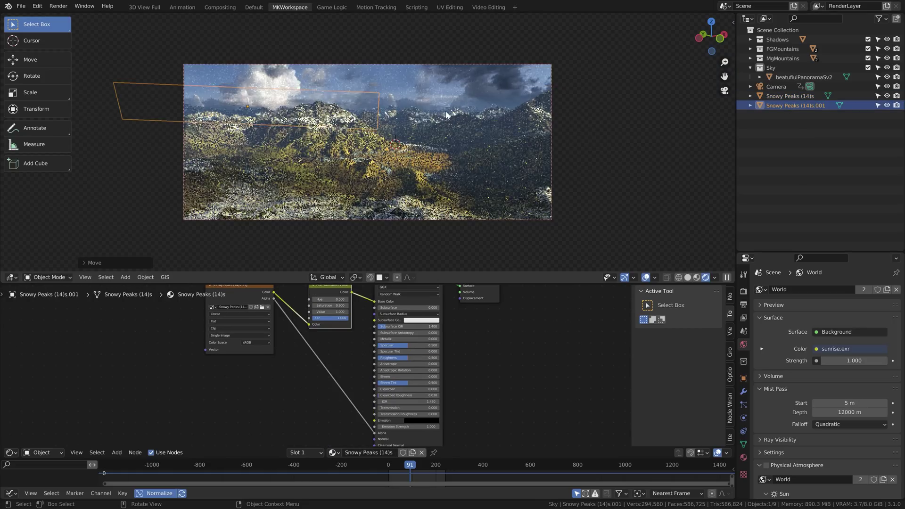
{"action": "left_click", "coordinate": [414, 121]}
{"action": "key", "text": "g"}
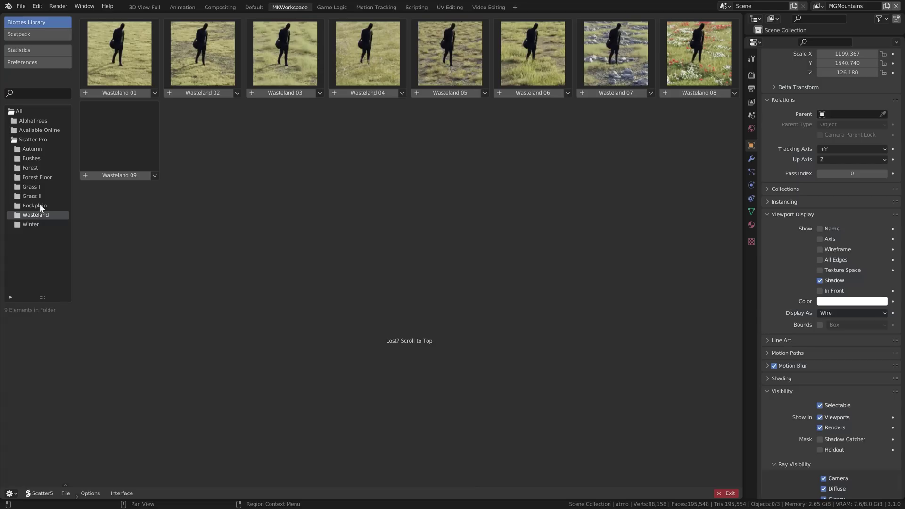
{"action": "left_click", "coordinate": [40, 204]}
Step: Browse the Grass, Forest Floor, Forest and Bushes folders, ending on AlphaTrees' 28 forest presets
{"action": "left_click", "coordinate": [42, 196]}
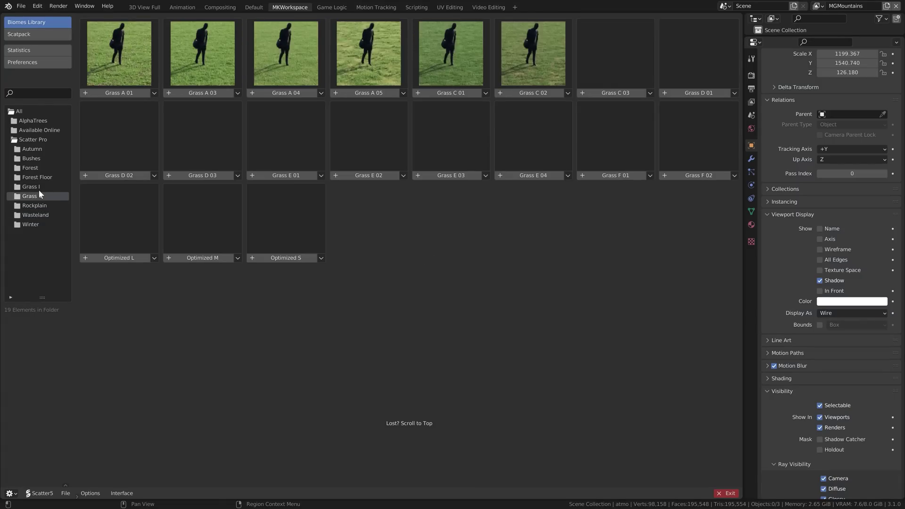
{"action": "left_click", "coordinate": [39, 179]}
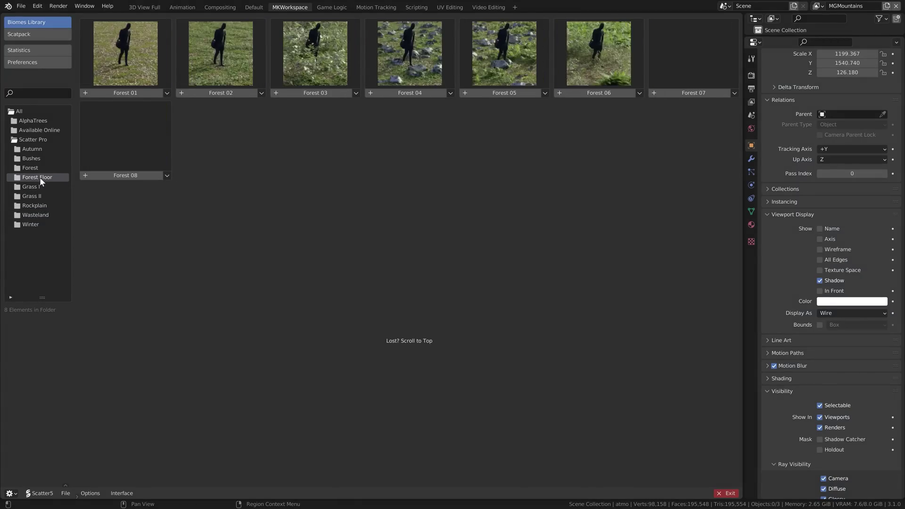
{"action": "left_click", "coordinate": [39, 168]}
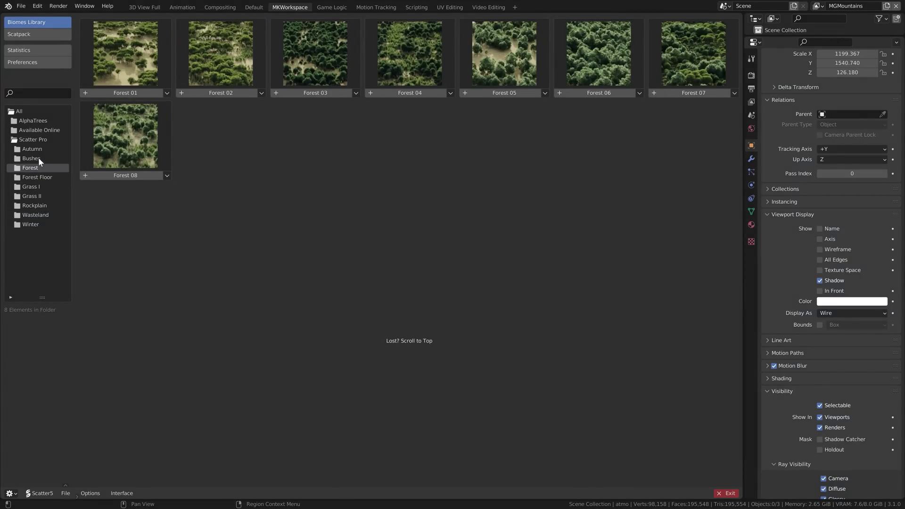
{"action": "left_click", "coordinate": [39, 161]}
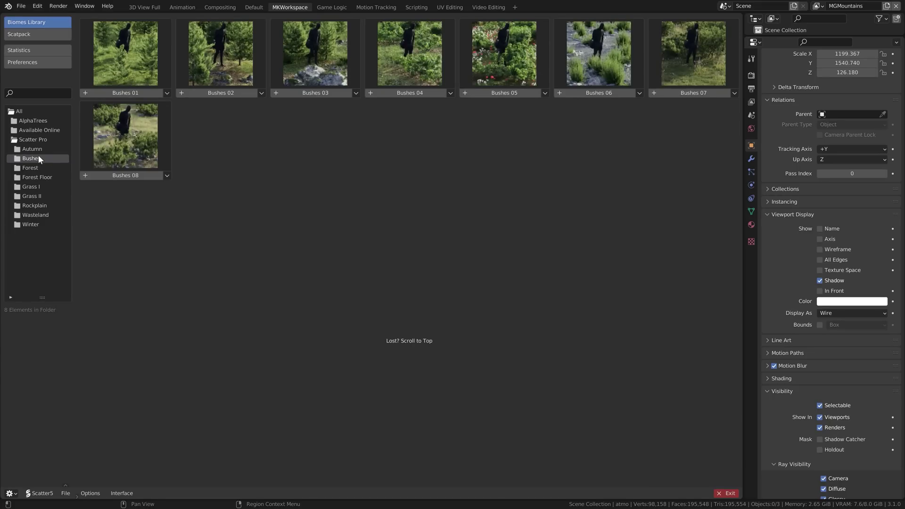
{"action": "left_click", "coordinate": [36, 119]}
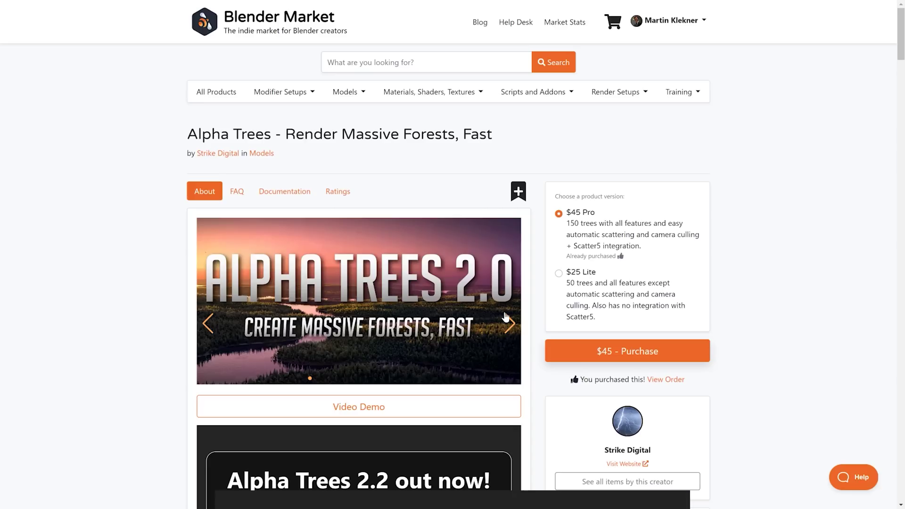
Step: Advance the Alpha Trees product gallery through seven preview images
{"action": "left_click", "coordinate": [510, 329]}
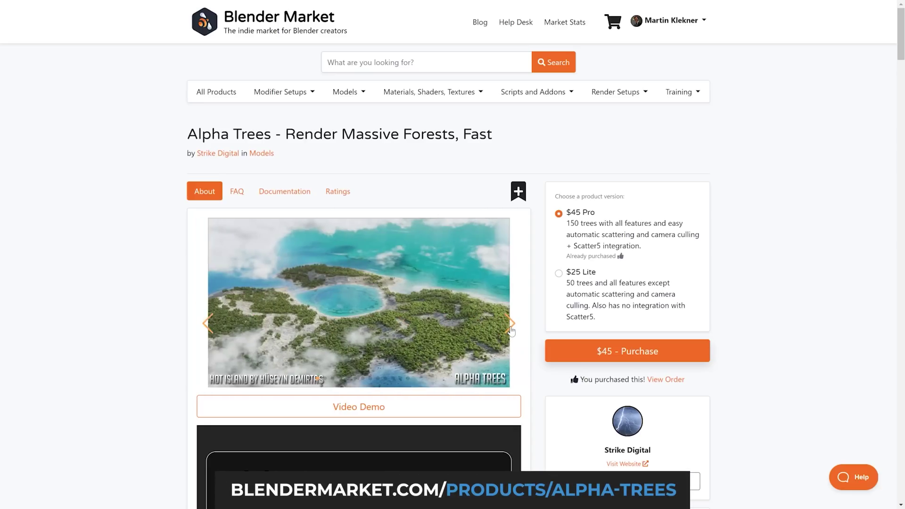
{"action": "left_click", "coordinate": [510, 329]}
{"action": "left_click", "coordinate": [510, 328]}
{"action": "left_click", "coordinate": [510, 328]}
{"action": "left_click", "coordinate": [510, 329]}
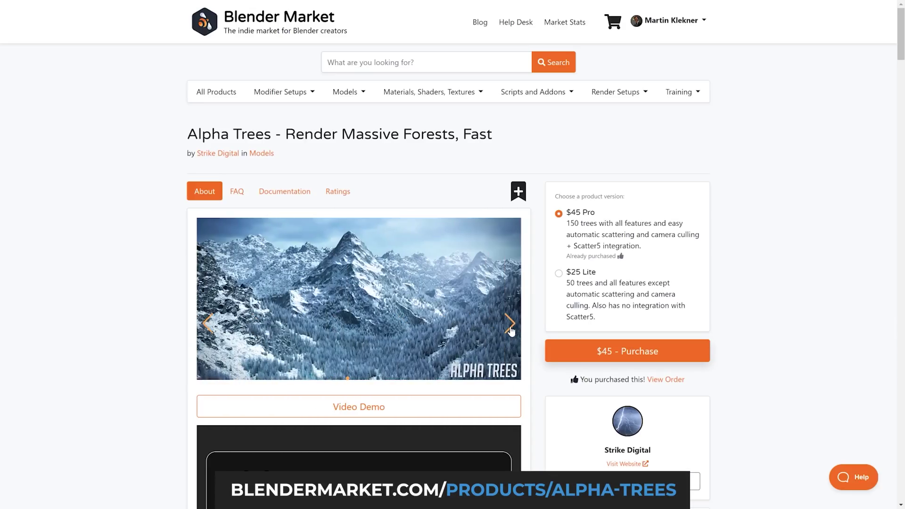
{"action": "left_click", "coordinate": [510, 329]}
{"action": "left_click", "coordinate": [510, 329]}
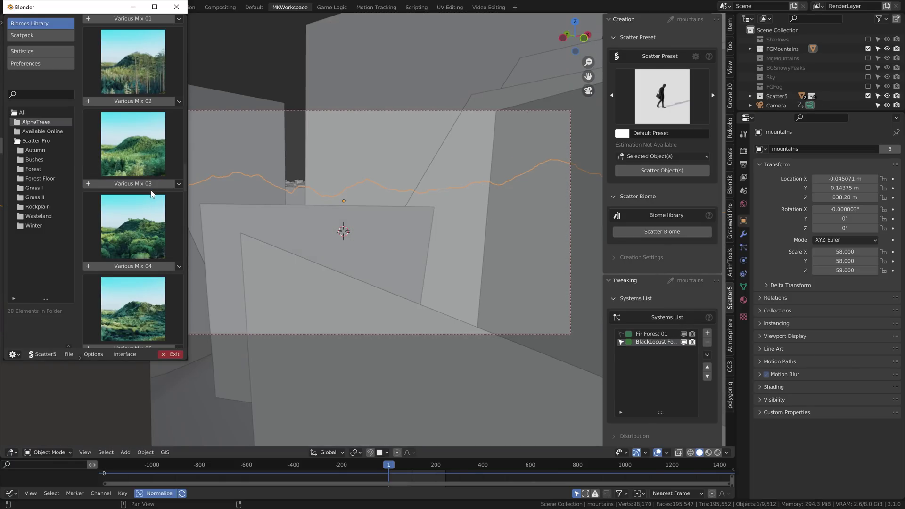
Step: Close the biome library, view the whole terrain, and expand the scatter system's Scale panel
{"action": "left_click", "coordinate": [176, 7]}
{"action": "key", "text": "KP_0"}
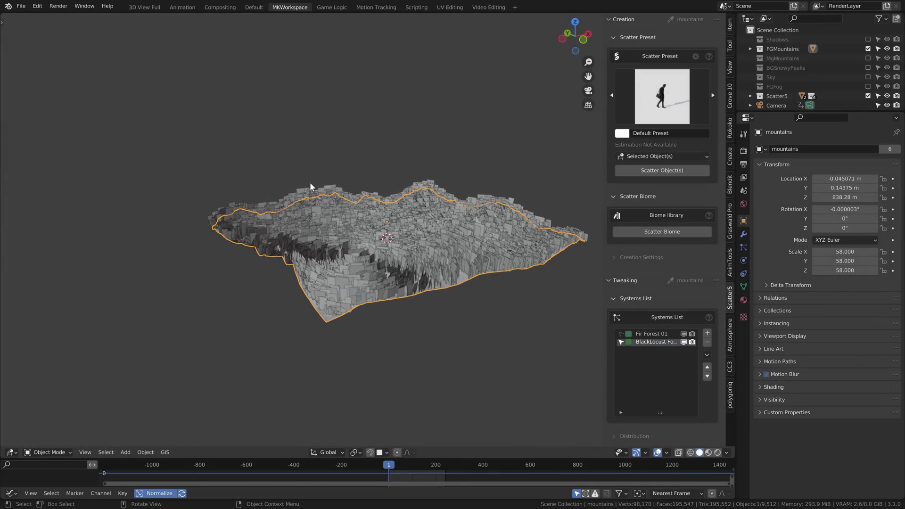
{"action": "scroll", "coordinate": [650, 337], "scroll_direction": "down", "scroll_amount": 5}
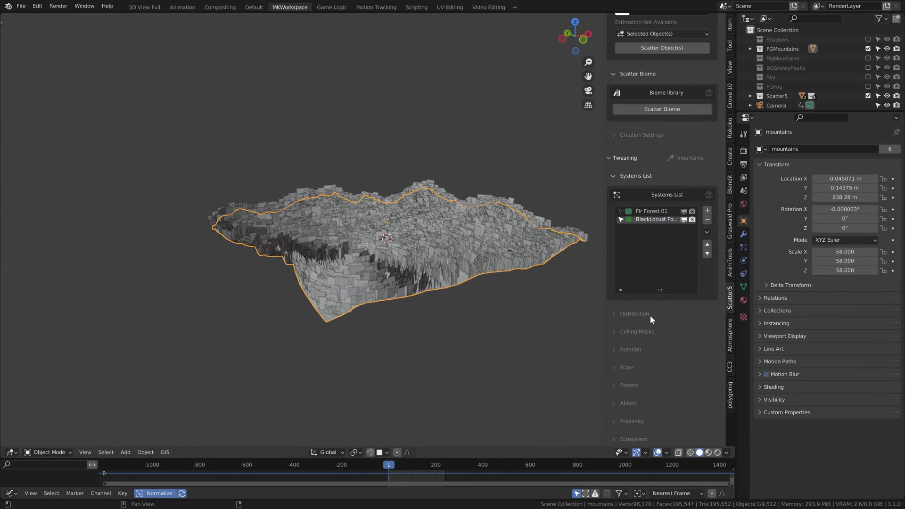
{"action": "left_click", "coordinate": [632, 371]}
{"action": "scroll", "coordinate": [632, 370], "scroll_direction": "down", "scroll_amount": 5}
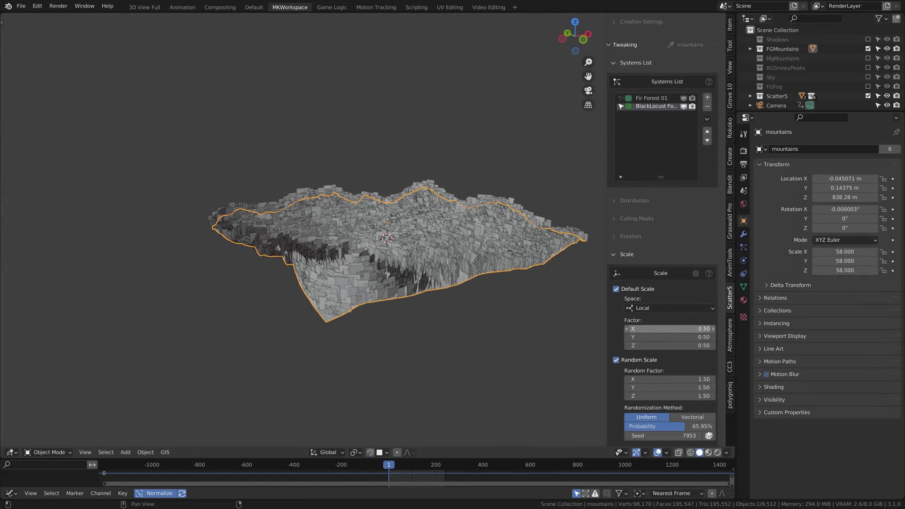
Step: In camera view, enable Default Scale at factor 0.05 for Fir Forest 01
{"action": "key", "text": "KP_0"}
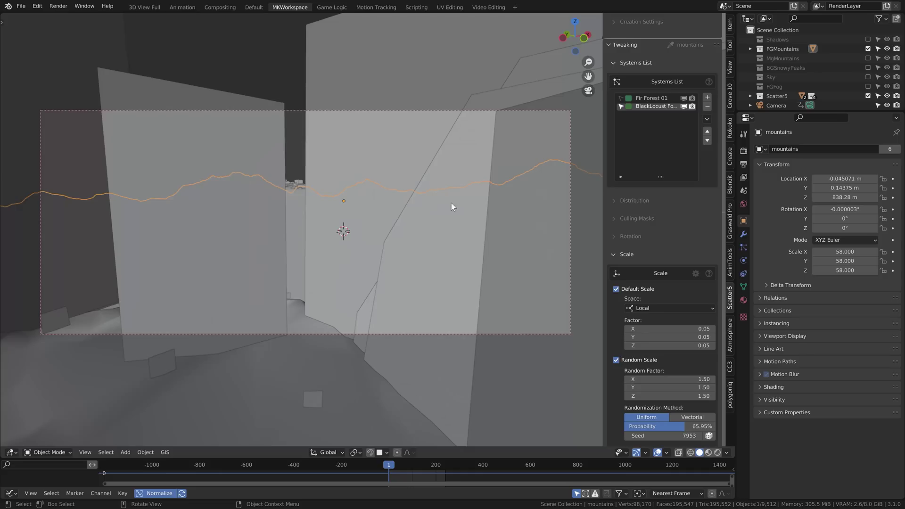
{"action": "left_click", "coordinate": [658, 99]}
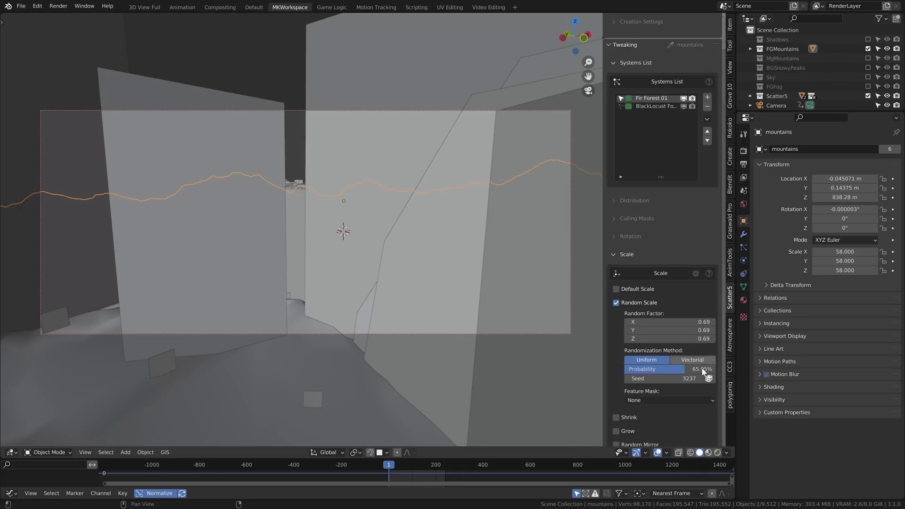
{"action": "left_click", "coordinate": [615, 289]}
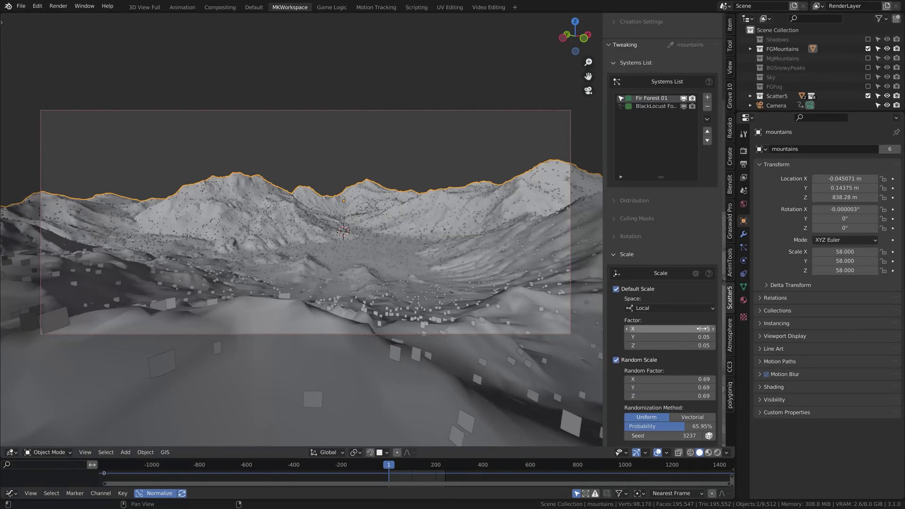
{"action": "scroll", "coordinate": [646, 134], "scroll_direction": "down", "scroll_amount": 5}
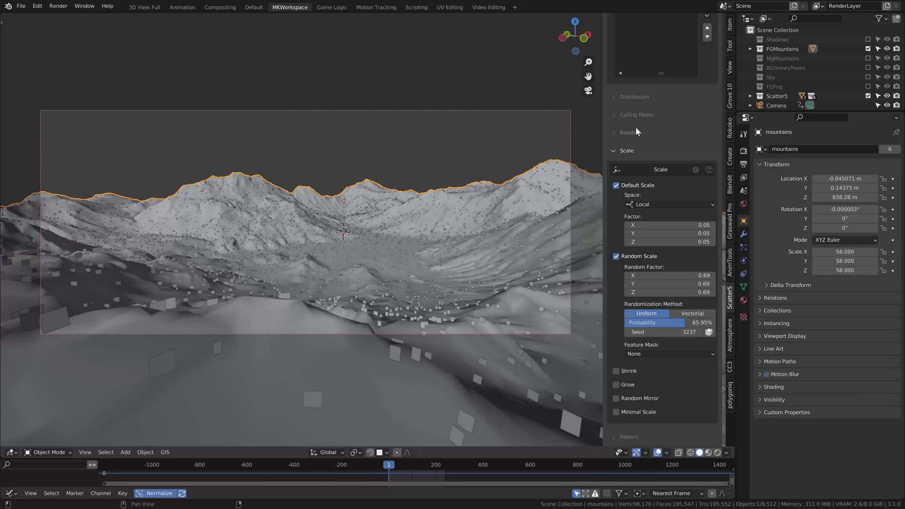
Step: Expand the Culling Masks panel for the Fir Forest 01 scatter
{"action": "left_click", "coordinate": [637, 115]}
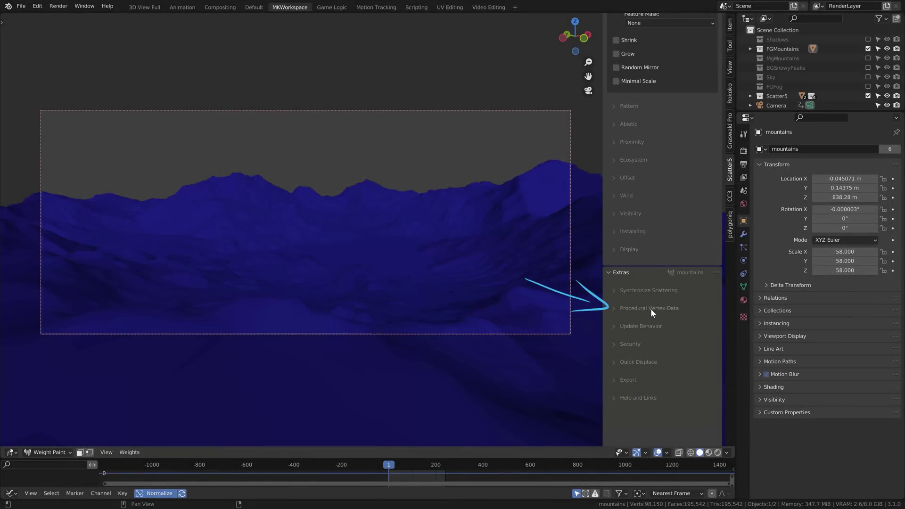
Step: Add procedural Elevation and Slope weight layers to the mountains terrain
{"action": "left_click", "coordinate": [652, 309]}
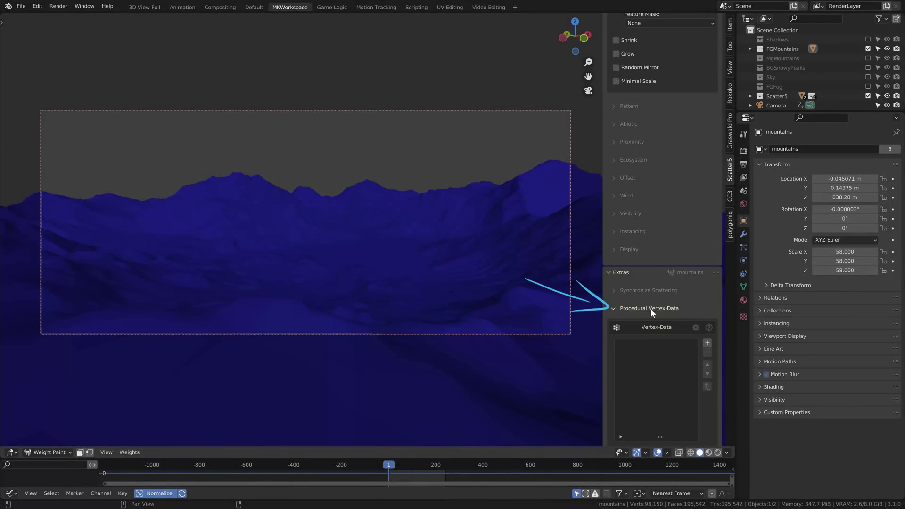
{"action": "left_click", "coordinate": [707, 343]}
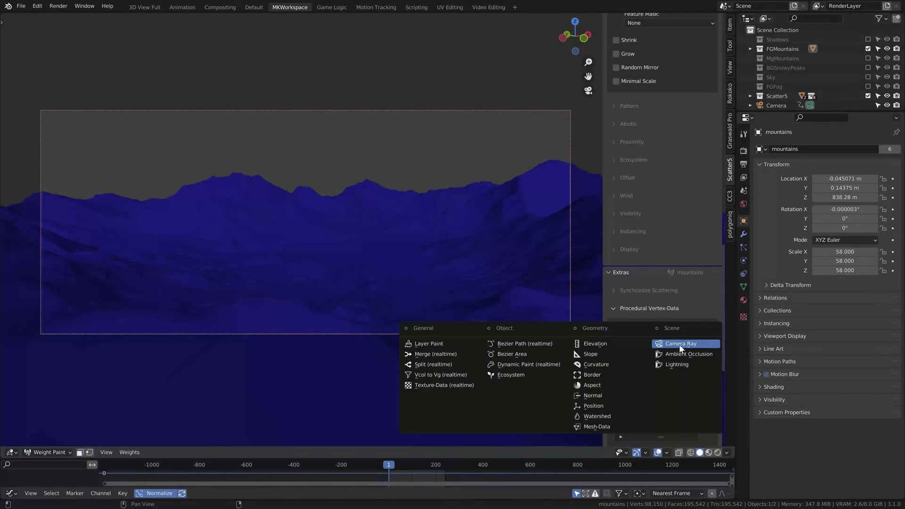
{"action": "left_click", "coordinate": [596, 344]}
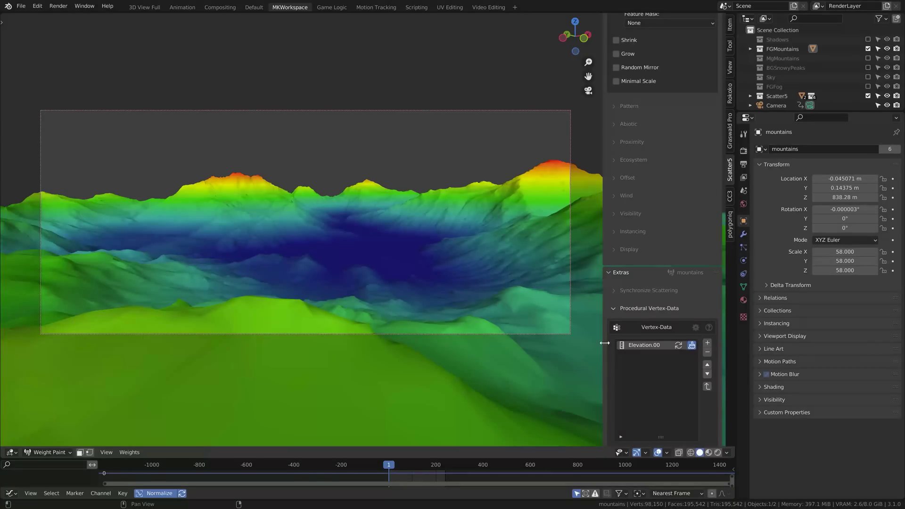
{"action": "left_click", "coordinate": [707, 343]}
{"action": "left_click", "coordinate": [702, 354]}
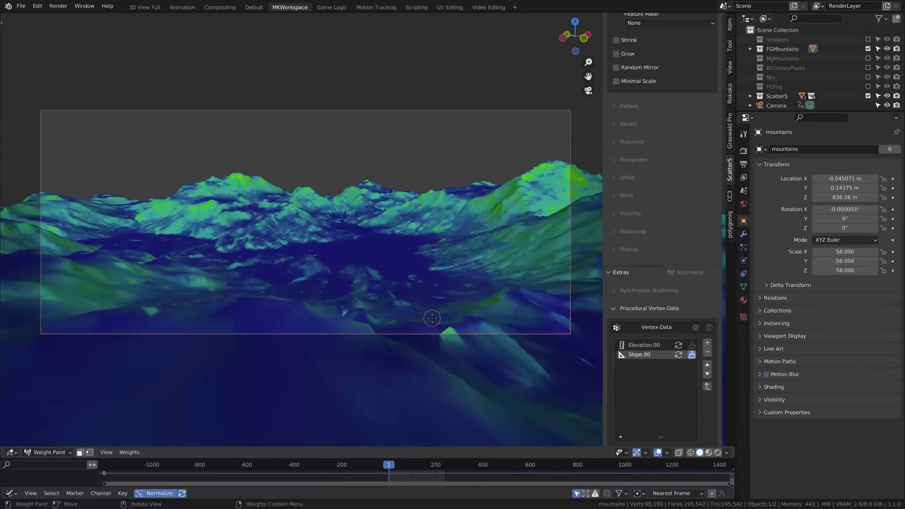
Step: Apply Weights > Levels to the slope weights with a gain of 2.000
{"action": "left_click", "coordinate": [129, 452]}
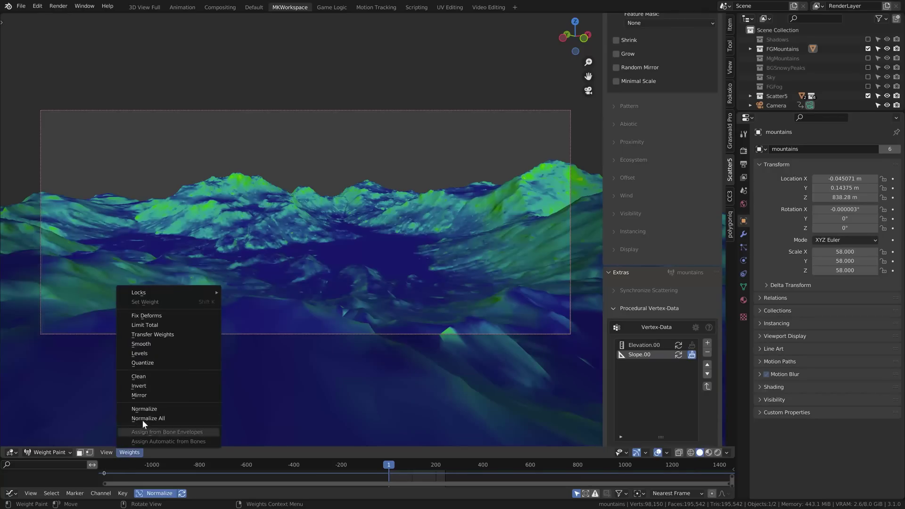
{"action": "left_click", "coordinate": [160, 355]}
{"action": "left_click", "coordinate": [39, 438]}
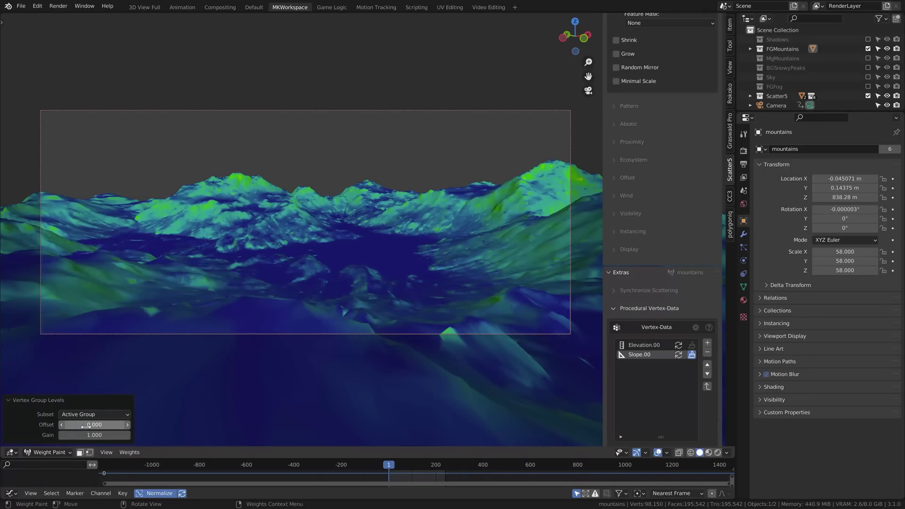
{"action": "double_click", "coordinate": [86, 434]}
{"action": "type", "text": "2"}
{"action": "key", "text": "Return"}
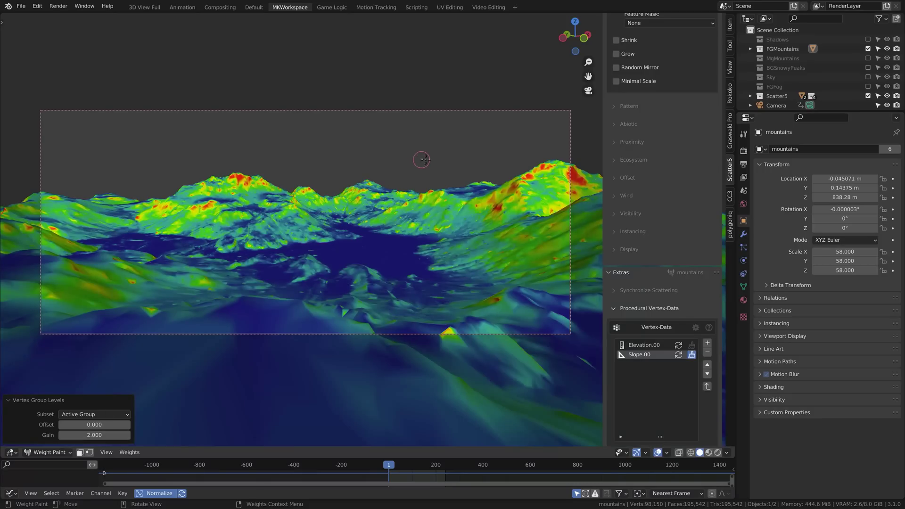
{"action": "left_click", "coordinate": [707, 342]}
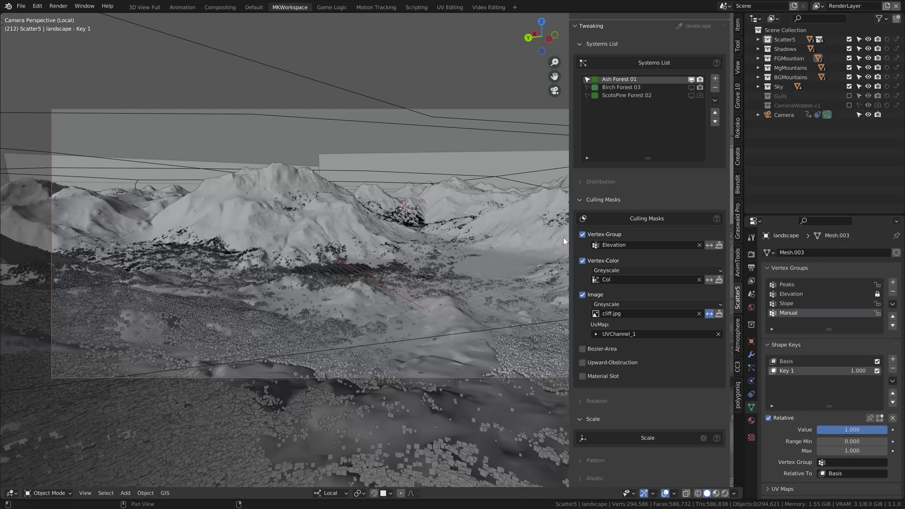
Step: Hide Ash Forest 01, show Birch Forest 03 and Conifers FG, and switch to Rendered shading
{"action": "left_click", "coordinate": [690, 80]}
{"action": "left_click", "coordinate": [692, 87]}
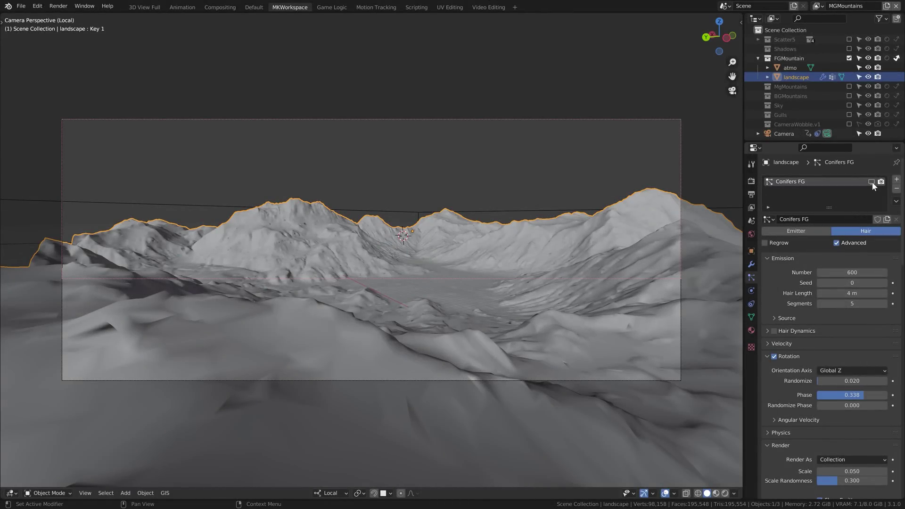
{"action": "left_click", "coordinate": [871, 181]}
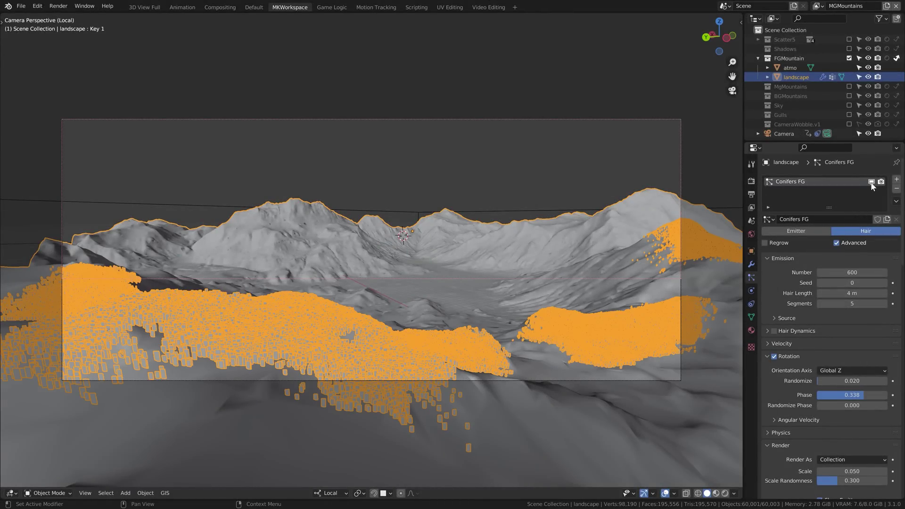
{"action": "left_click", "coordinate": [487, 154]}
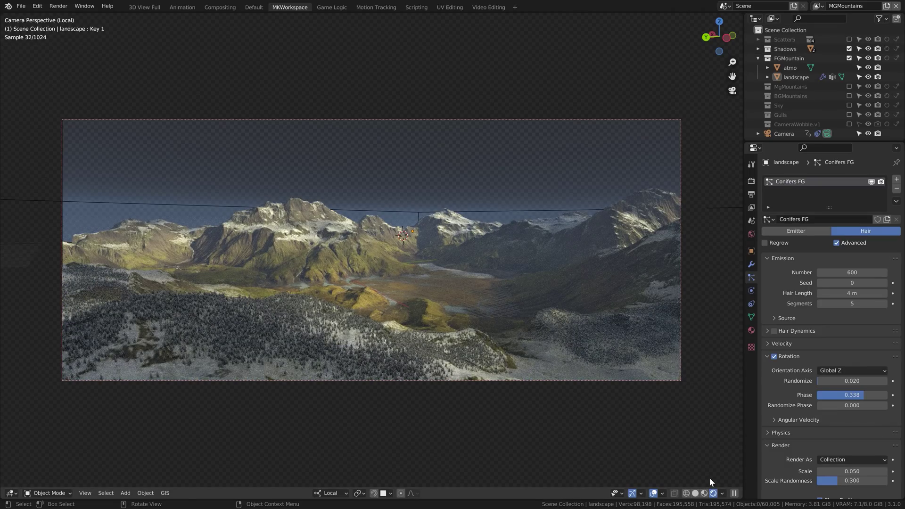
Step: Check the terrain weights in Weight Paint mode, then return to Object Mode
{"action": "key", "text": "ctrl+Tab"}
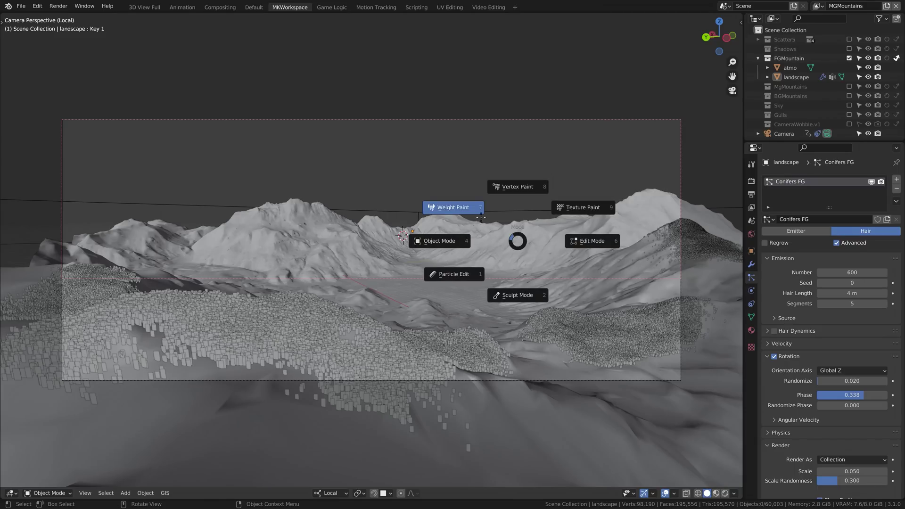
{"action": "left_click", "coordinate": [481, 217]}
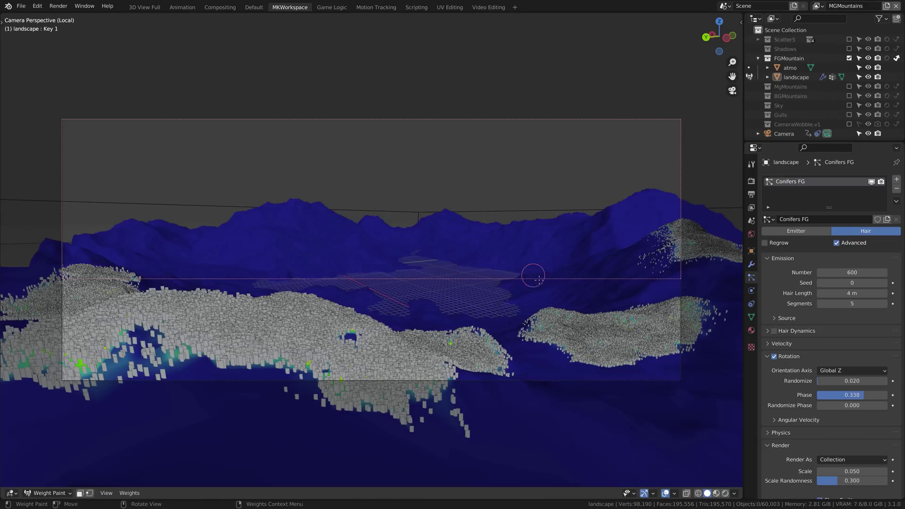
{"action": "left_click", "coordinate": [686, 494]}
{"action": "left_click", "coordinate": [686, 495]}
{"action": "key", "text": "ctrl+Tab"}
{"action": "left_click", "coordinate": [381, 314]}
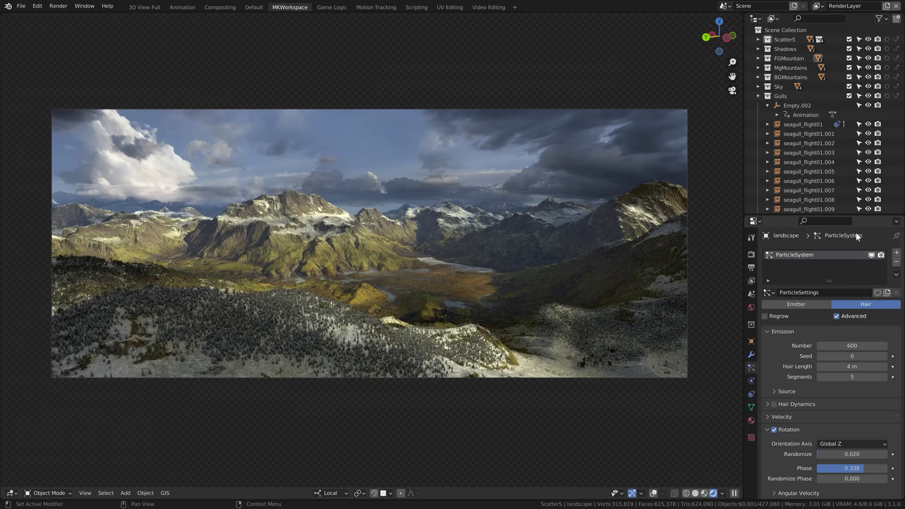
Step: Select and inspect seagull_flight01, play the animation, and scrub to frame 73
{"action": "left_click", "coordinate": [536, 234]}
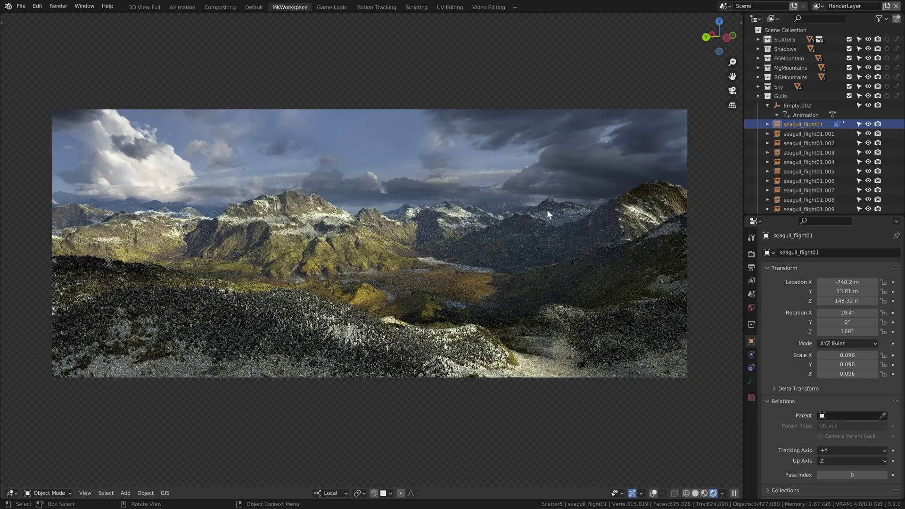
{"action": "middle_click_drag", "start_coordinate": [546, 209], "coordinate": [695, 198]}
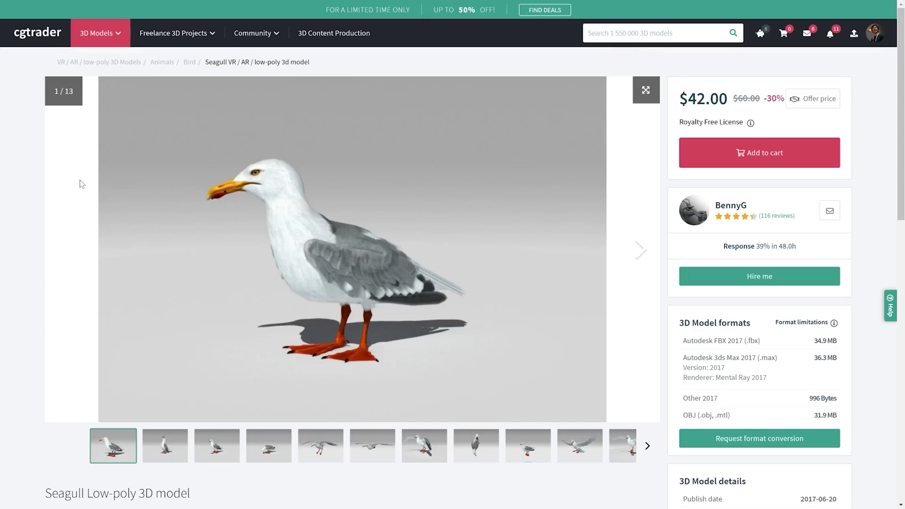
{"action": "scroll", "coordinate": [81, 183], "scroll_direction": "down", "scroll_amount": 3}
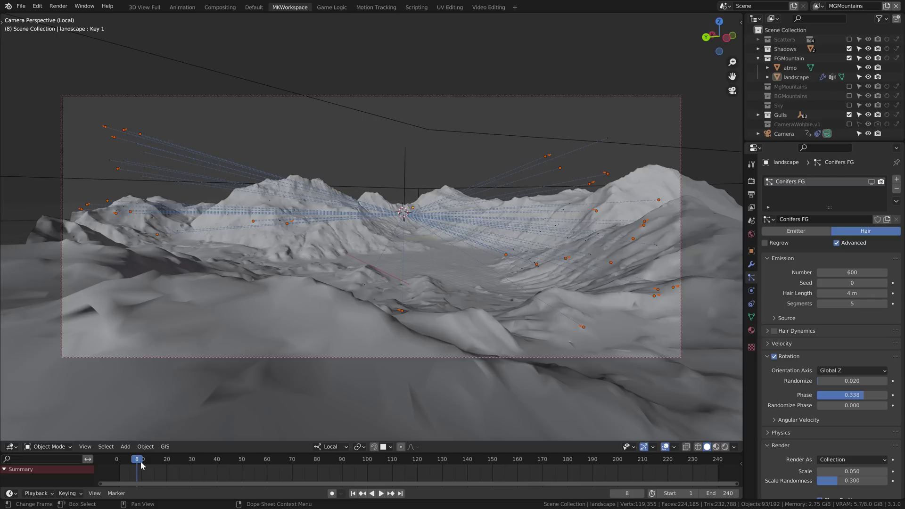
{"action": "key", "text": "space"}
{"action": "left_click_drag", "start_coordinate": [223, 463], "coordinate": [332, 460]}
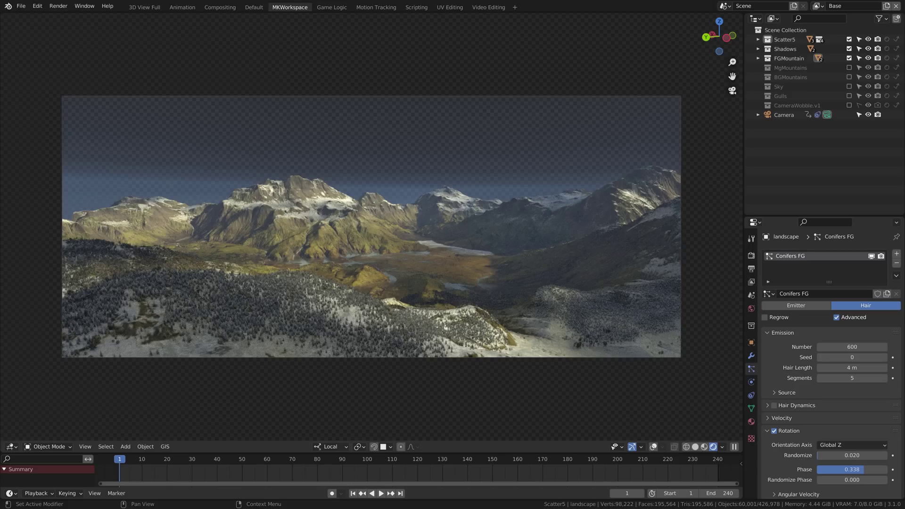
Step: Switch the active view layer to MGMountains, Sky, BGMountains and finally Birds
{"action": "left_click", "coordinate": [817, 6]}
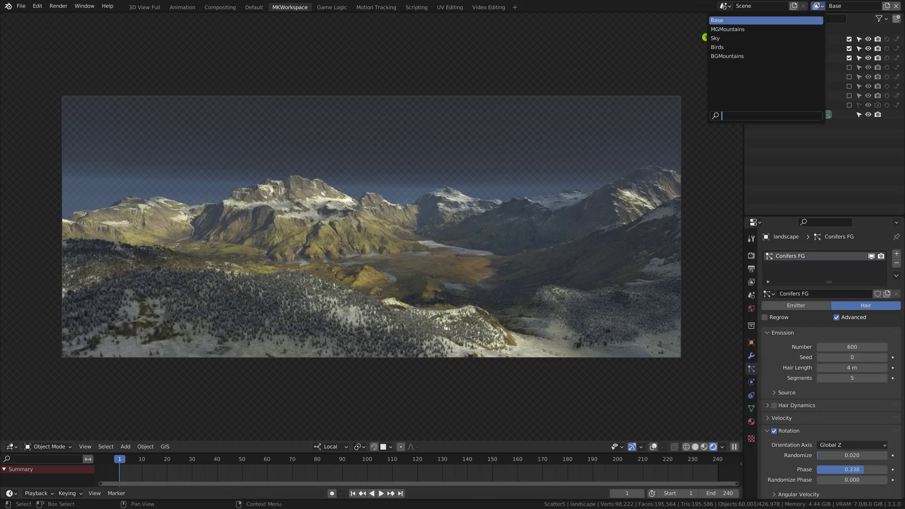
{"action": "key", "text": "Return"}
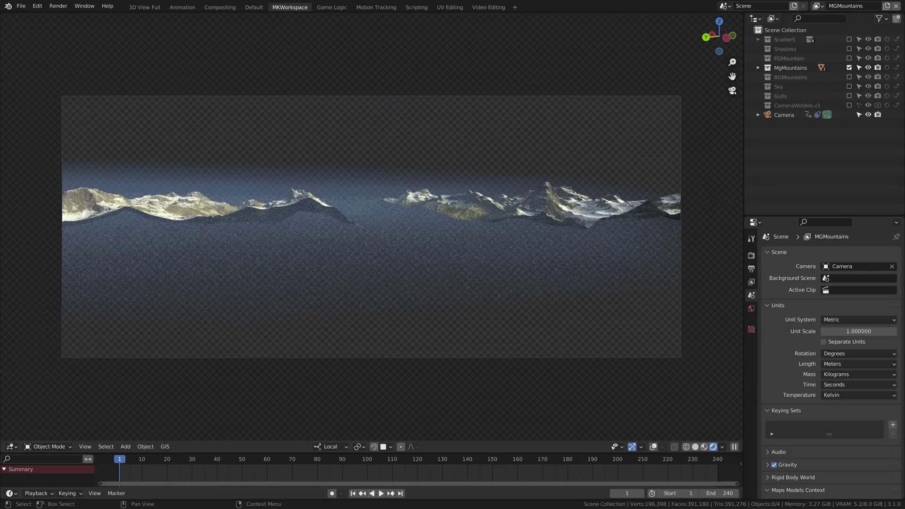
{"action": "left_click", "coordinate": [818, 6]}
{"action": "key", "text": "Return"}
{"action": "left_click", "coordinate": [818, 6]}
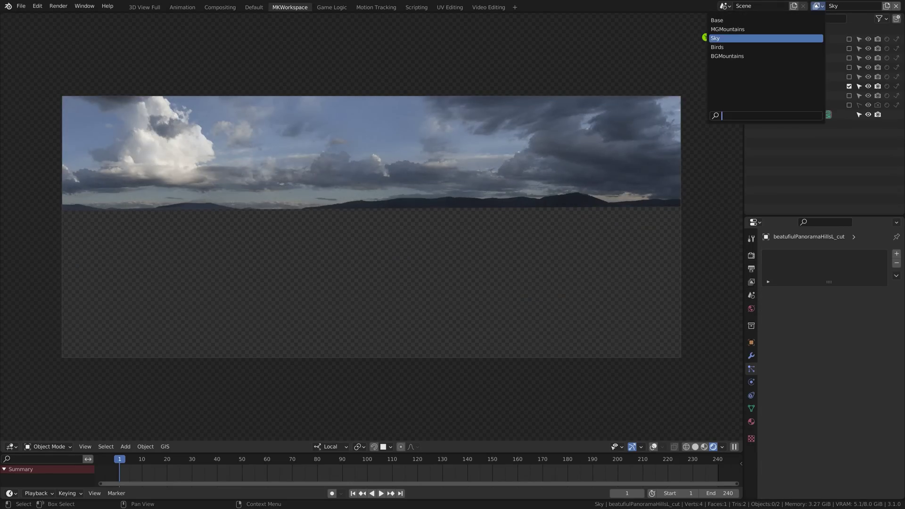
{"action": "key", "text": "Down"}
{"action": "key", "text": "Down"}
{"action": "key", "text": "Return"}
{"action": "left_click", "coordinate": [821, 7]}
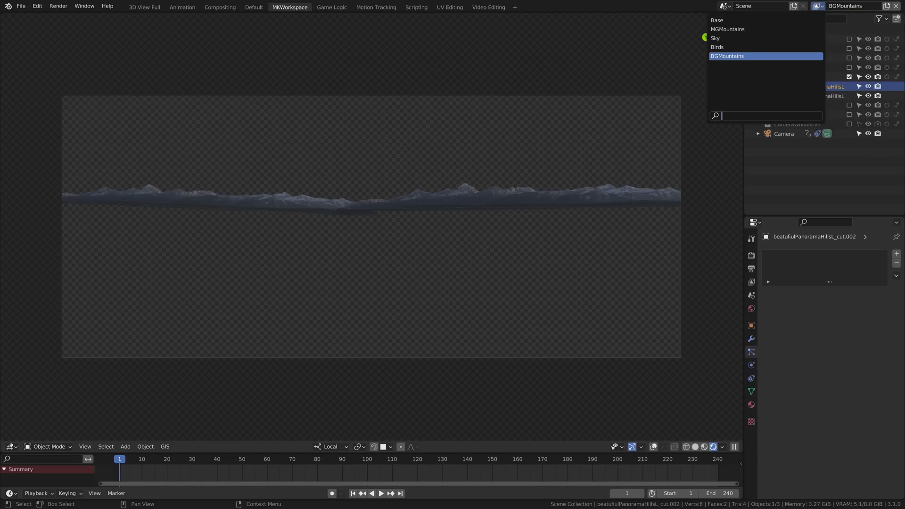
{"action": "left_click", "coordinate": [792, 49]}
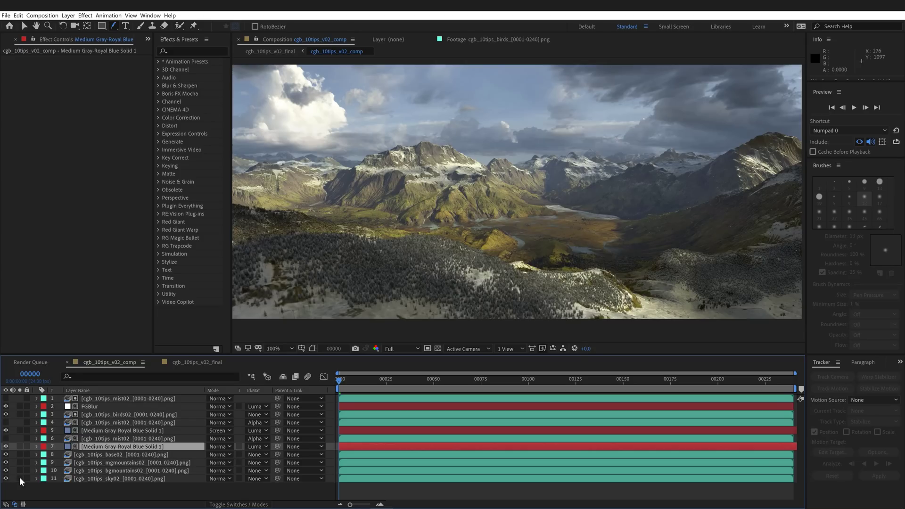
Step: Solo the sky, background and midground mountains, base render, and both solid layers
{"action": "left_click", "coordinate": [19, 479]}
{"action": "left_click", "coordinate": [20, 470]}
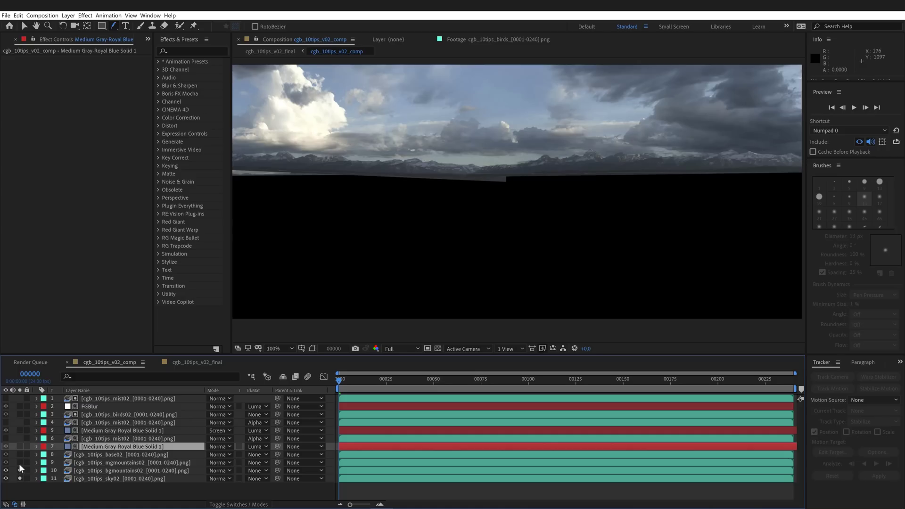
{"action": "left_click", "coordinate": [19, 463]}
{"action": "left_click", "coordinate": [21, 454]}
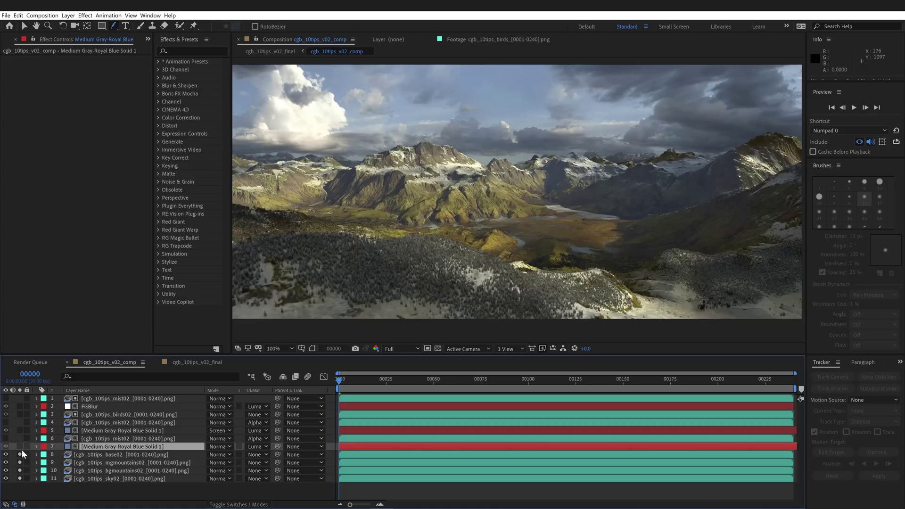
{"action": "left_click", "coordinate": [21, 446]}
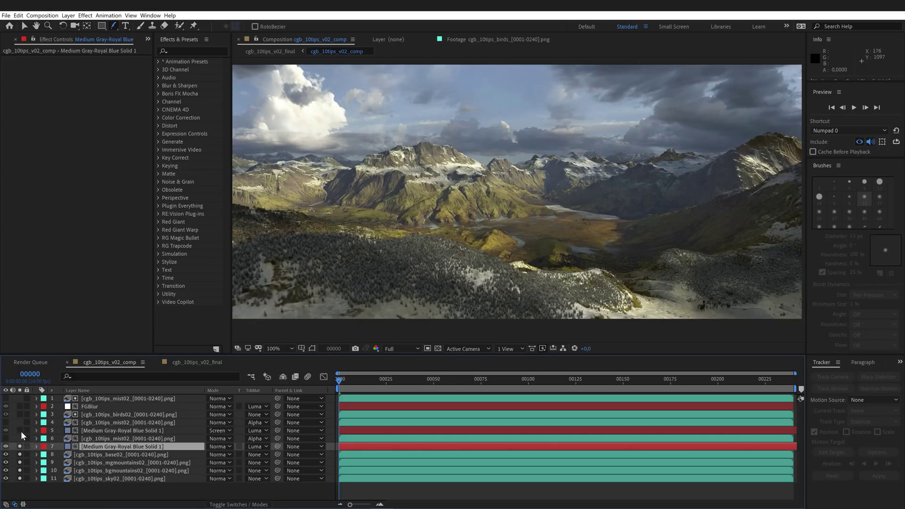
{"action": "left_click", "coordinate": [20, 430]}
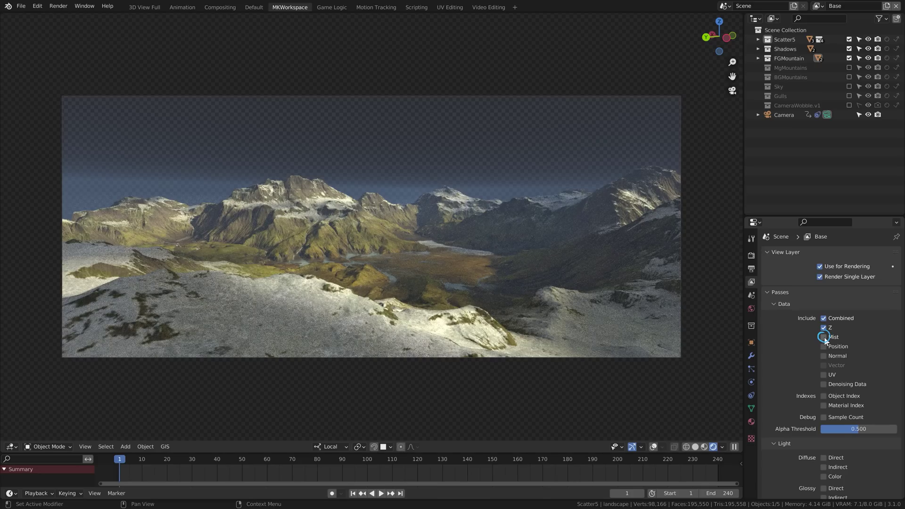
Step: Enable the Mist render pass and preview Mist in the viewport
{"action": "left_click", "coordinate": [823, 336]}
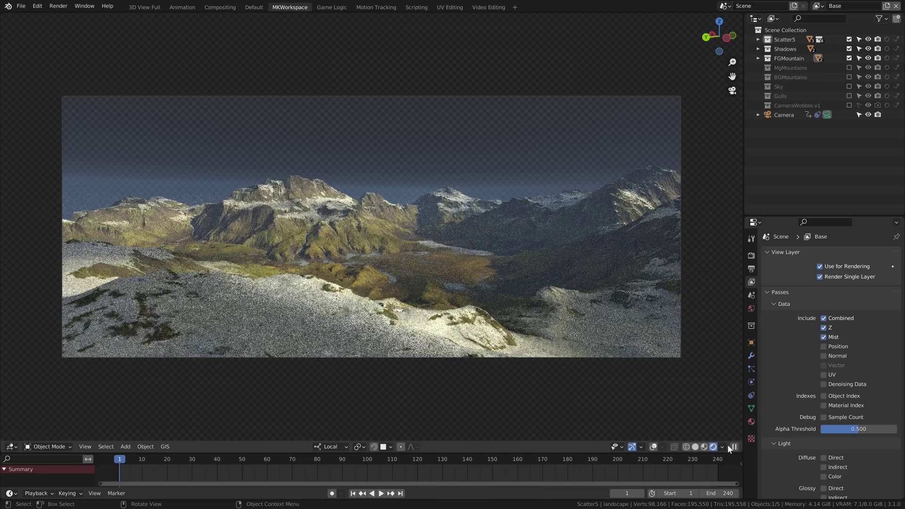
{"action": "left_click", "coordinate": [722, 447]}
{"action": "left_click", "coordinate": [726, 429]}
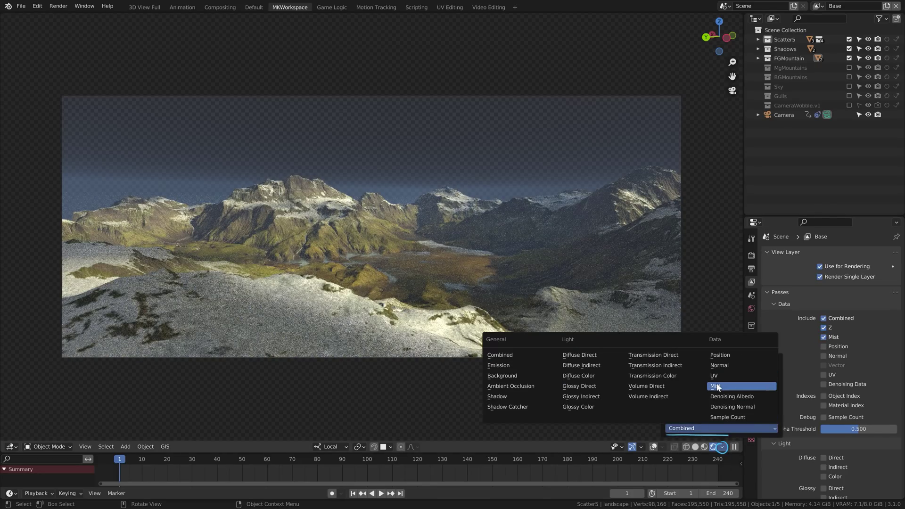
{"action": "left_click", "coordinate": [717, 384]}
Step: Set the World mist pass depth to 4000 m
{"action": "left_click", "coordinate": [751, 308]}
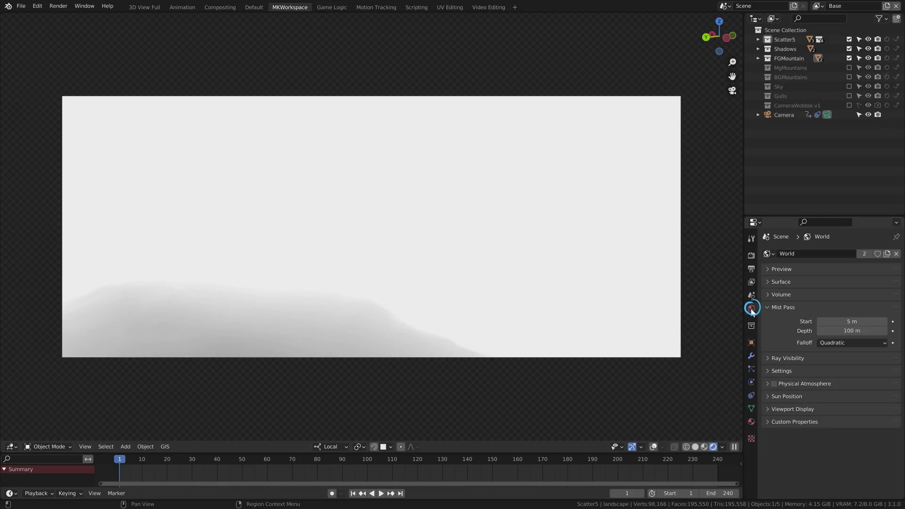
{"action": "double_click", "coordinate": [851, 330]}
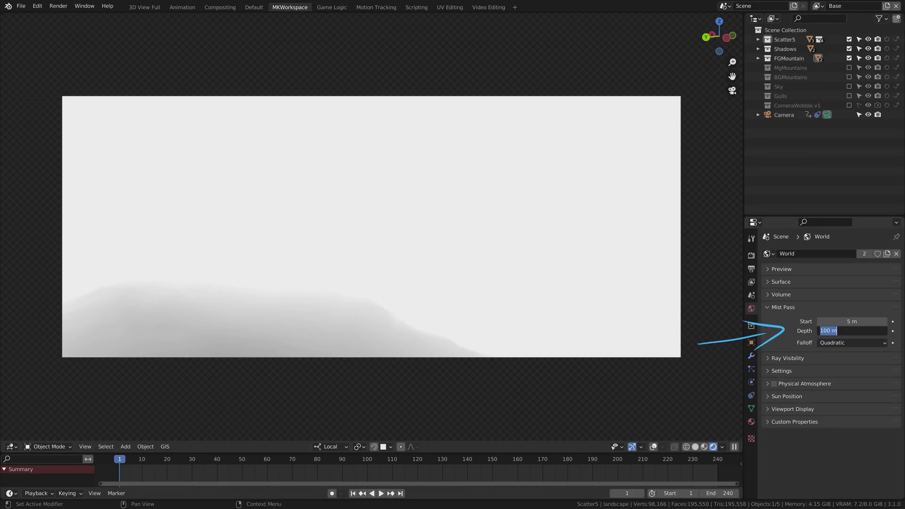
{"action": "left_click", "coordinate": [829, 331]}
{"action": "type", "text": "0"}
{"action": "key", "text": "Return"}
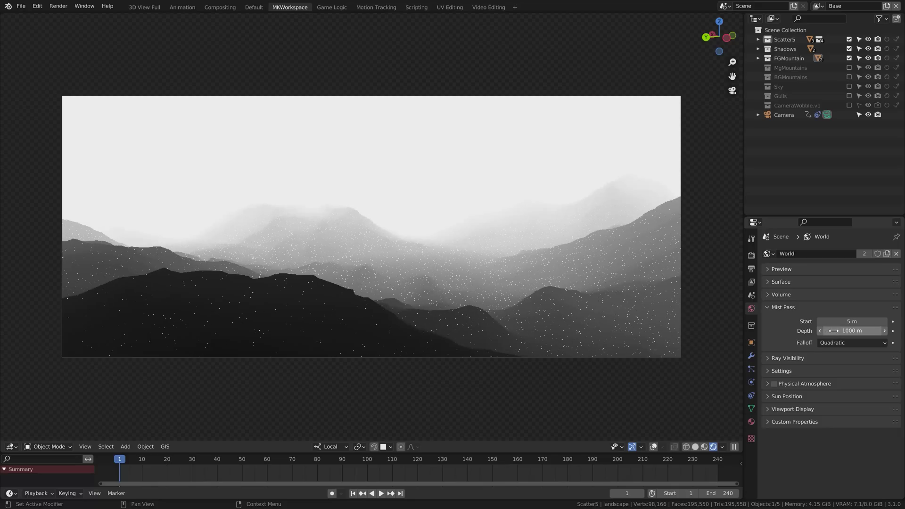
{"action": "double_click", "coordinate": [825, 330]}
{"action": "left_click", "coordinate": [824, 330]}
{"action": "left_click_drag", "start_coordinate": [823, 331], "coordinate": [814, 332]}
{"action": "type", "text": "4"}
{"action": "key", "text": "Return"}
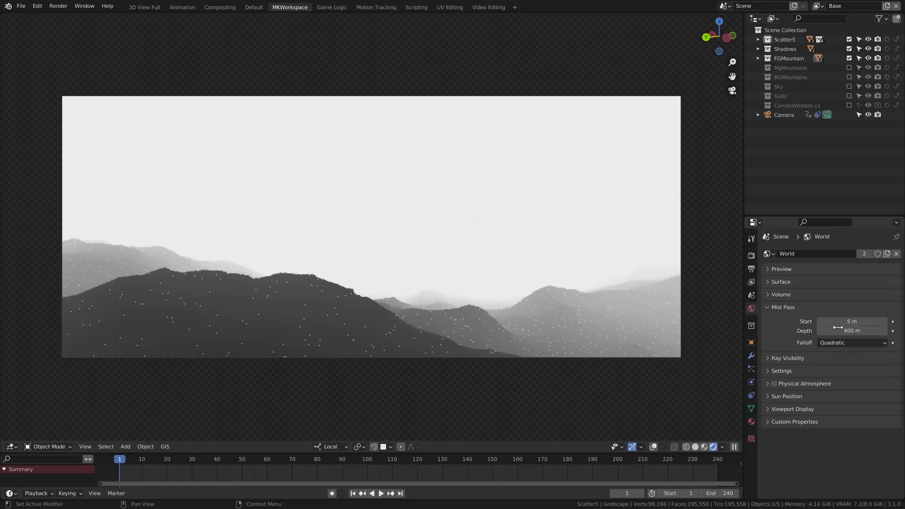
{"action": "left_click", "coordinate": [835, 330]}
{"action": "left_click", "coordinate": [823, 331]}
{"action": "type", "text": "0"}
{"action": "key", "text": "Return"}
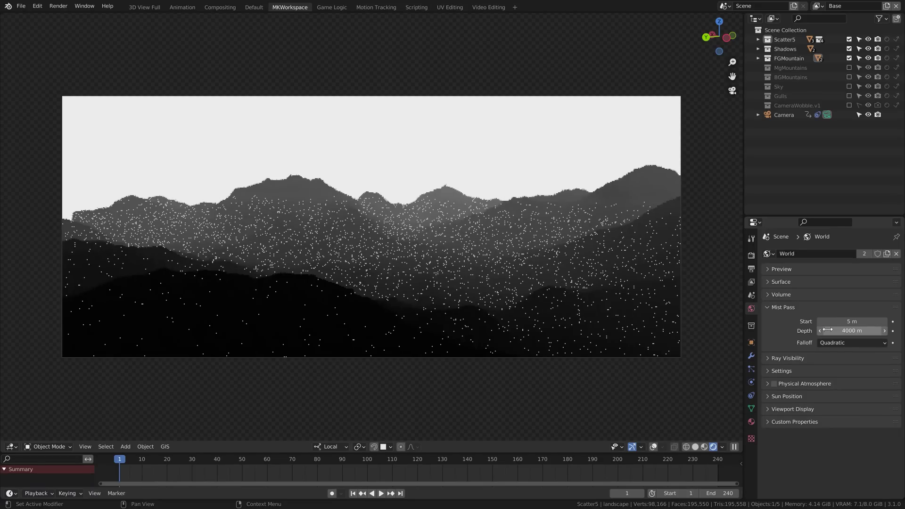
{"action": "left_click", "coordinate": [833, 331]}
{"action": "type", "text": "4000"}
{"action": "key", "text": "Return"}
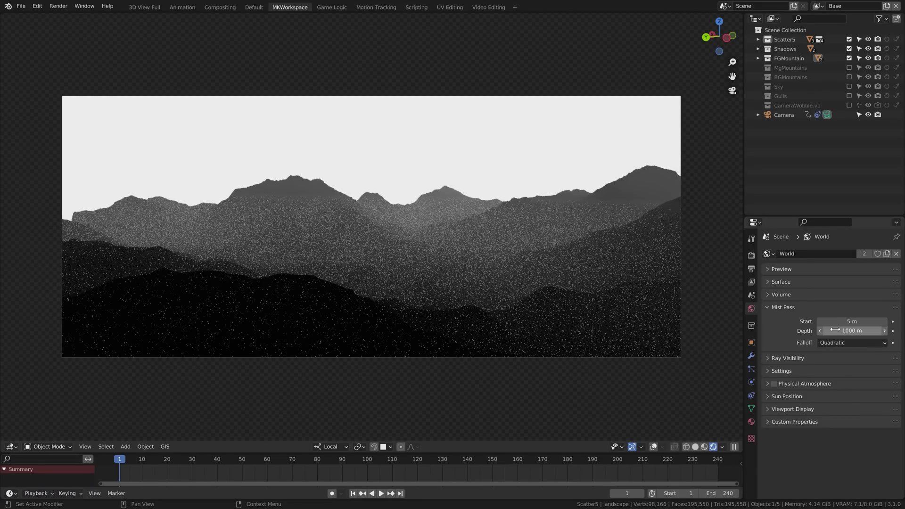
Step: Select the File Output node, show its file settings, and move to frame 166
{"action": "middle_click_drag", "start_coordinate": [332, 284], "coordinate": [295, 325]}
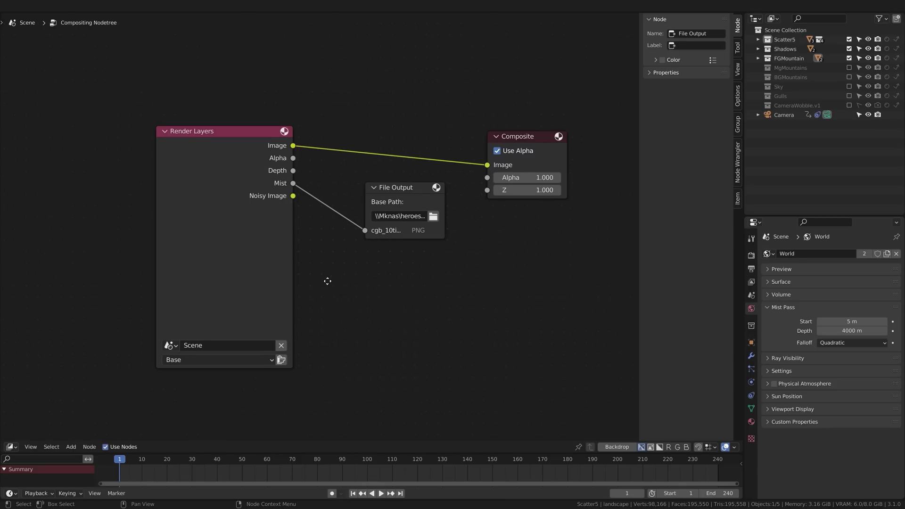
{"action": "scroll", "coordinate": [286, 326], "scroll_direction": "up", "scroll_amount": 2}
{"action": "left_click", "coordinate": [390, 218]}
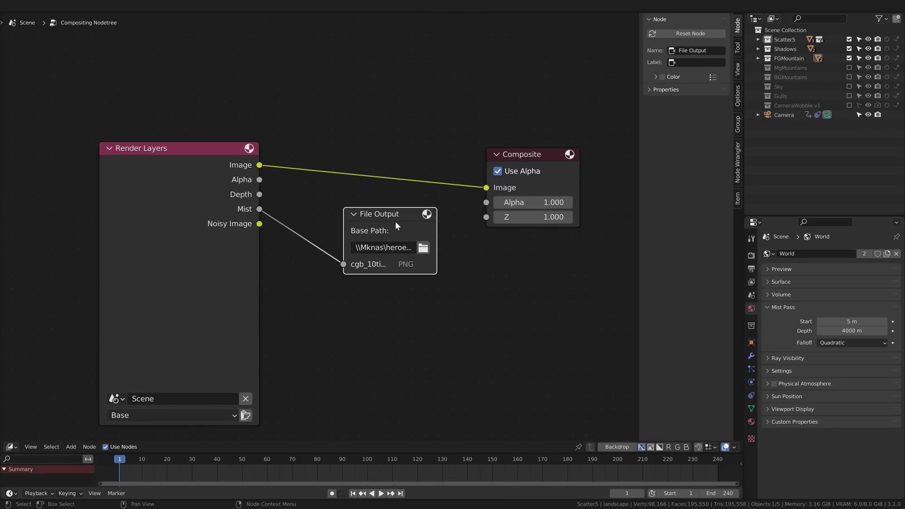
{"action": "left_click", "coordinate": [674, 89]}
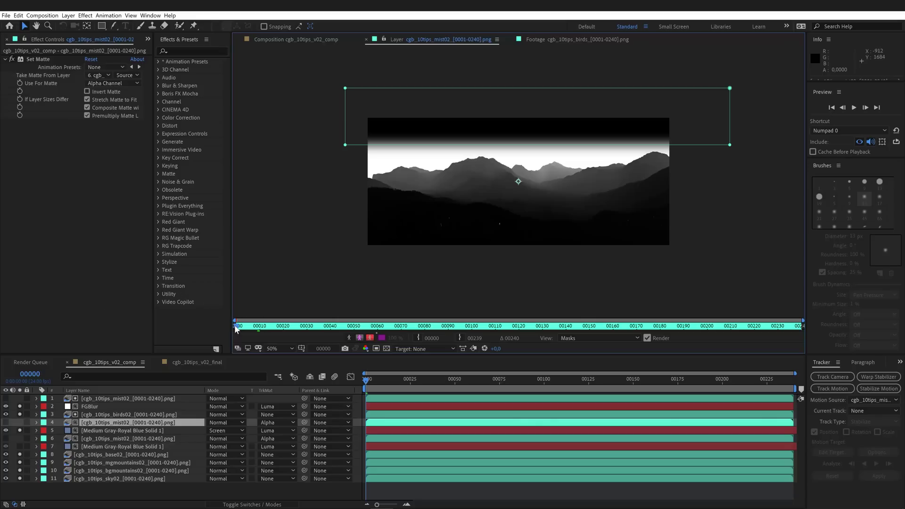
{"action": "left_click_drag", "start_coordinate": [236, 329], "coordinate": [627, 328]}
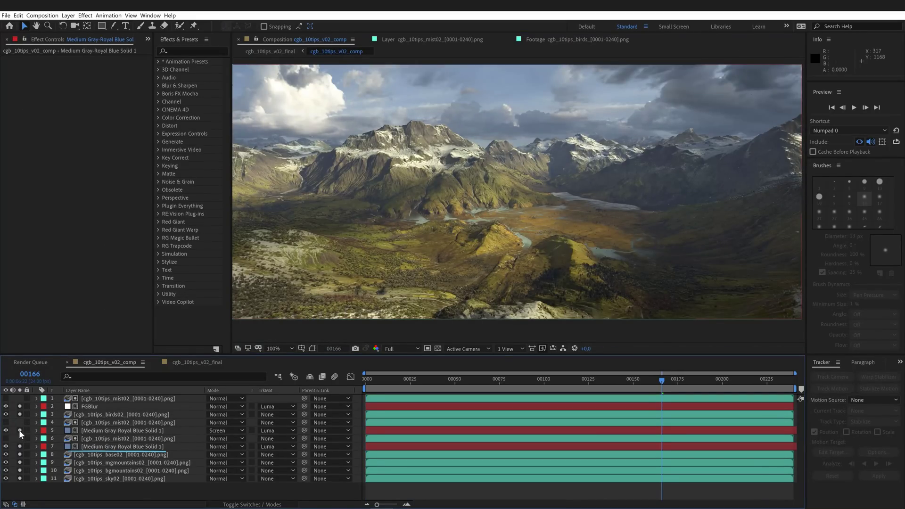
Step: Compare the distant haze off and on, then enable Colors in cgb_10tips_v02_final
{"action": "left_click", "coordinate": [19, 431]}
{"action": "left_click", "coordinate": [19, 431]}
{"action": "left_click", "coordinate": [267, 51]}
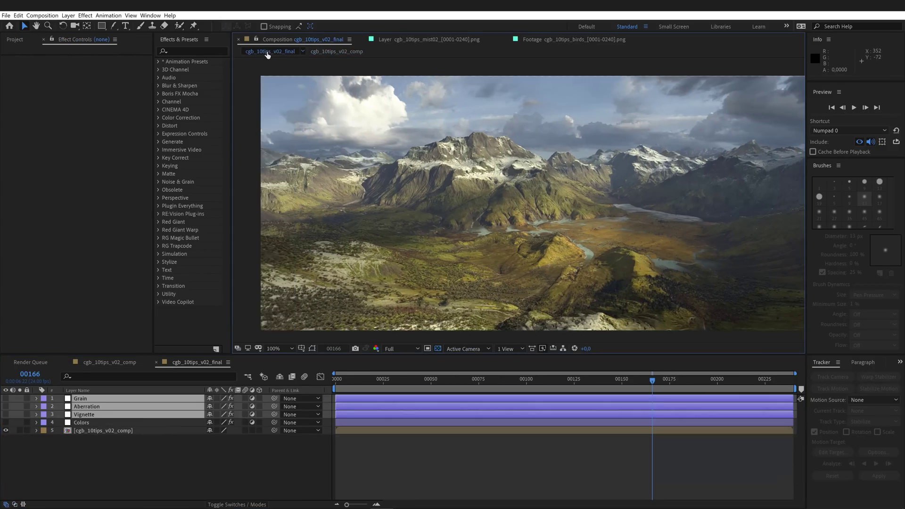
{"action": "left_click", "coordinate": [84, 444]}
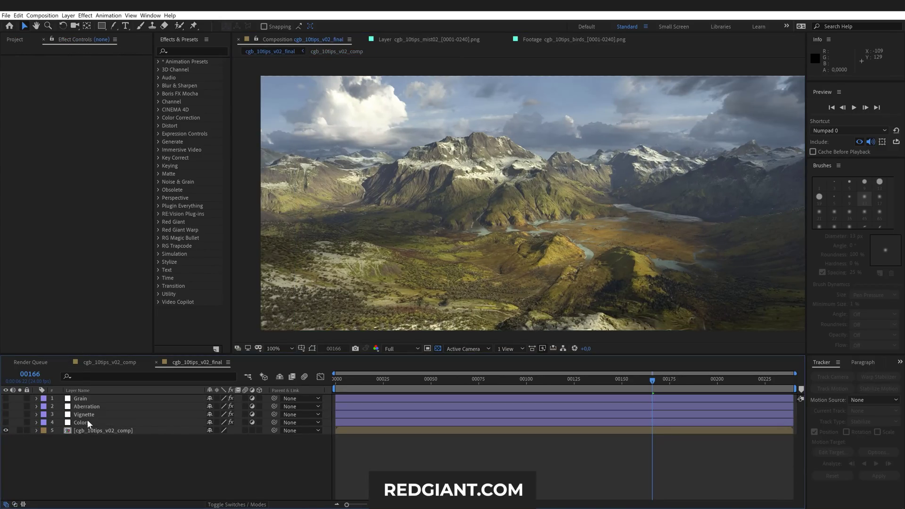
{"action": "left_click", "coordinate": [86, 422]}
{"action": "left_click", "coordinate": [5, 423]}
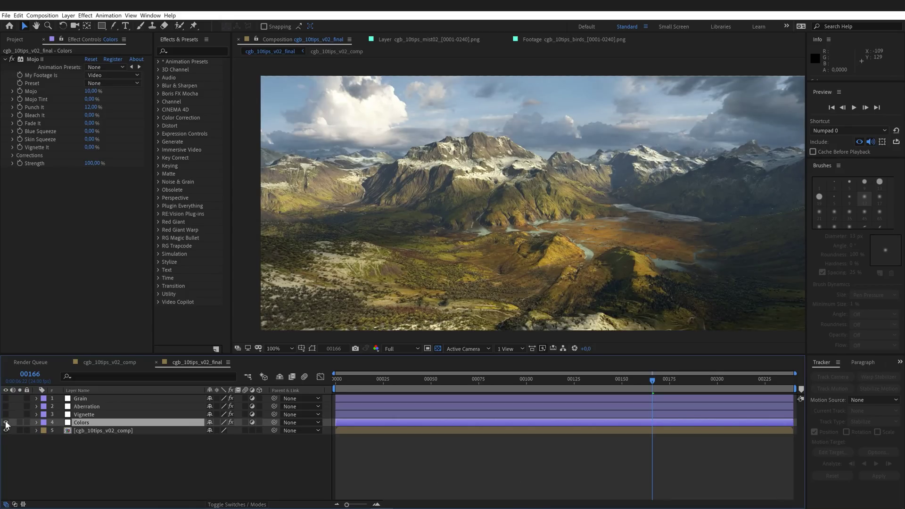
Step: Turn on the Vignette and Aberration layers and select the Grain layer
{"action": "left_click", "coordinate": [77, 415]}
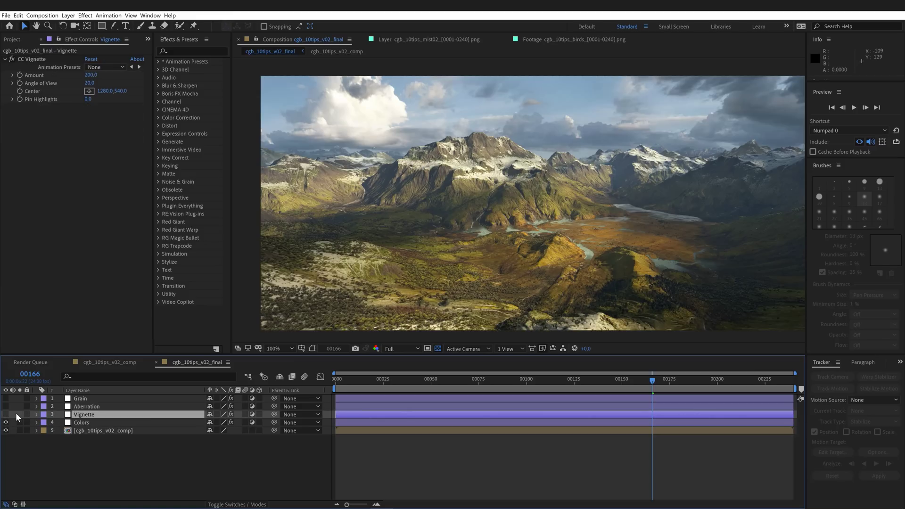
{"action": "left_click", "coordinate": [5, 414]}
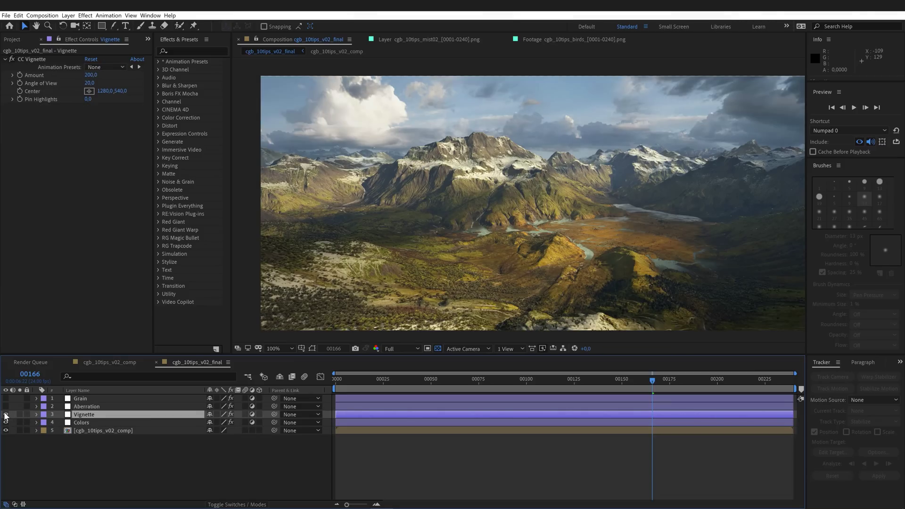
{"action": "left_click", "coordinate": [85, 407]}
{"action": "left_click", "coordinate": [5, 406]}
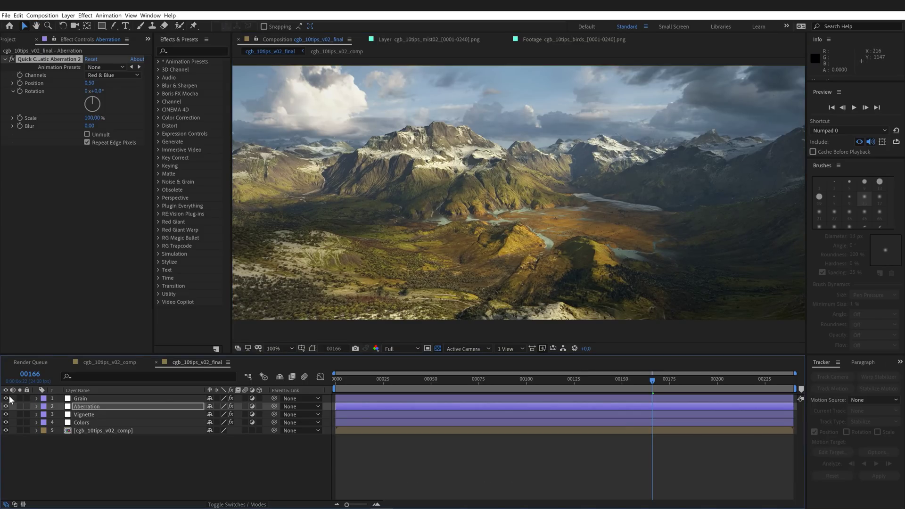
{"action": "scroll", "coordinate": [636, 177], "scroll_direction": "up", "scroll_amount": 1}
{"action": "left_click", "coordinate": [86, 398]}
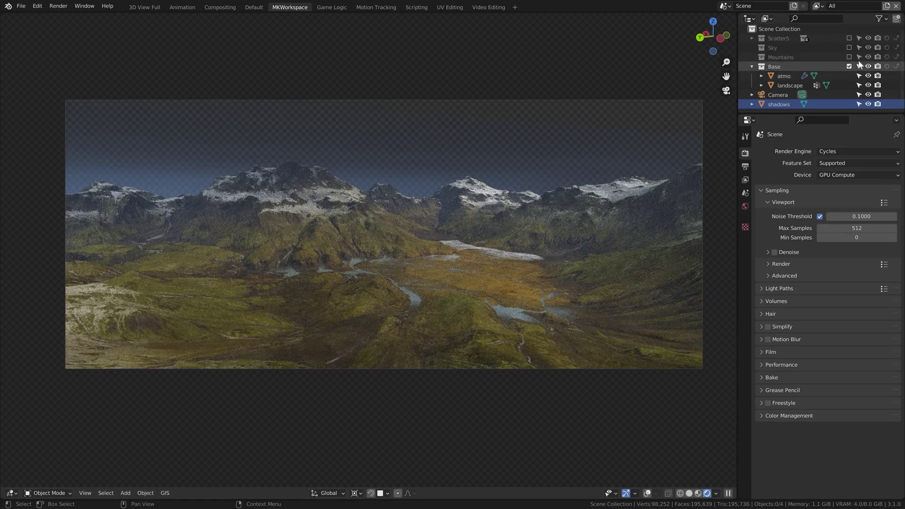
Step: Include the Sky collection and show World settings with the sunrise.exr sky
{"action": "left_click", "coordinate": [848, 48]}
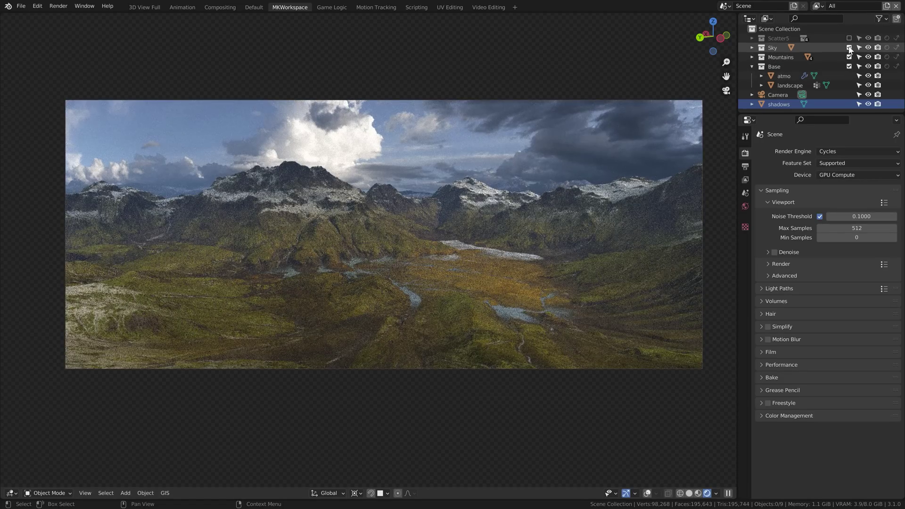
{"action": "left_click", "coordinate": [745, 206]}
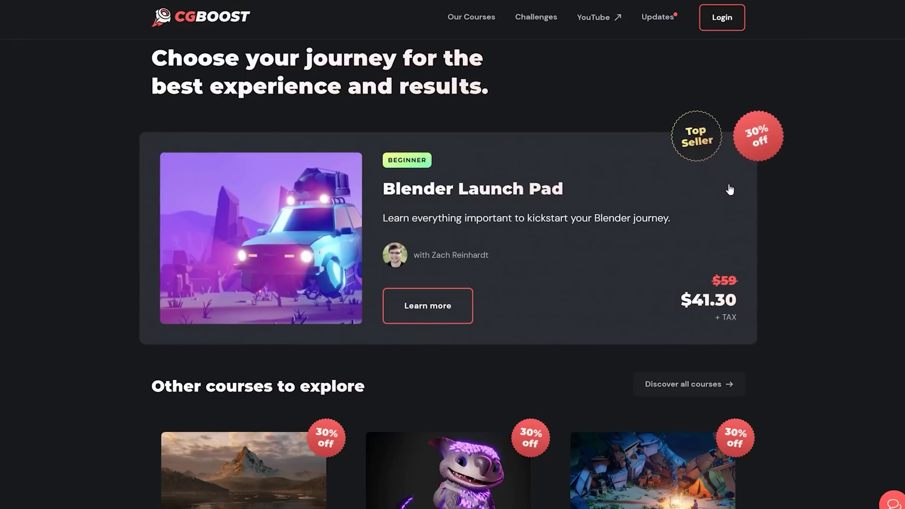
{"action": "scroll", "coordinate": [729, 188], "scroll_direction": "down", "scroll_amount": 5}
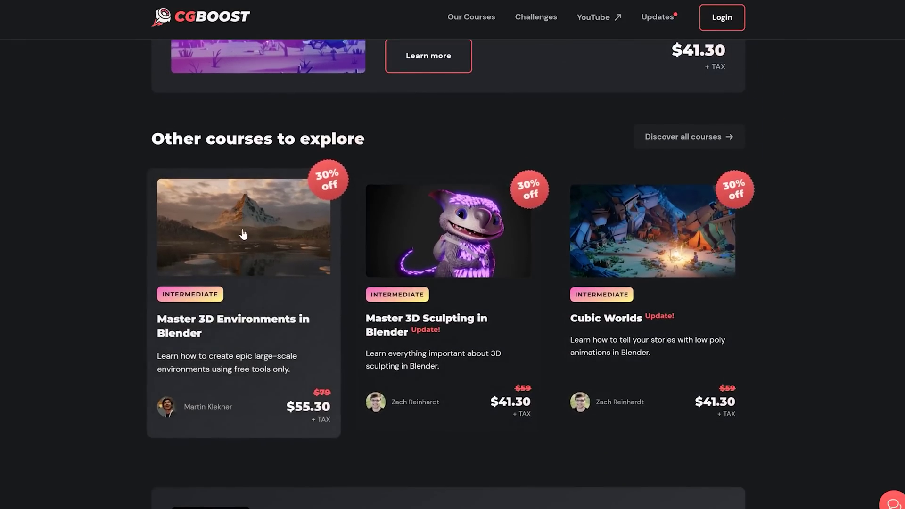
Step: Open the Master 3D Environments in Blender course page
{"action": "left_click", "coordinate": [242, 236]}
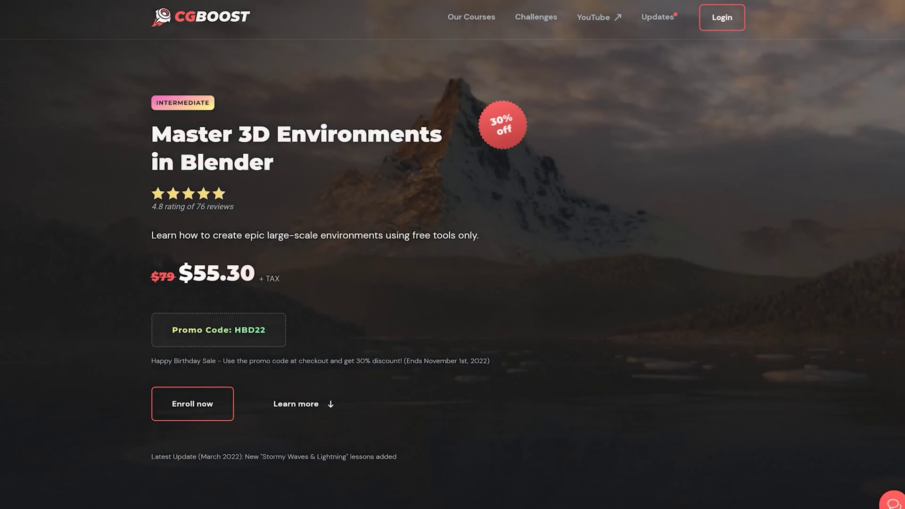